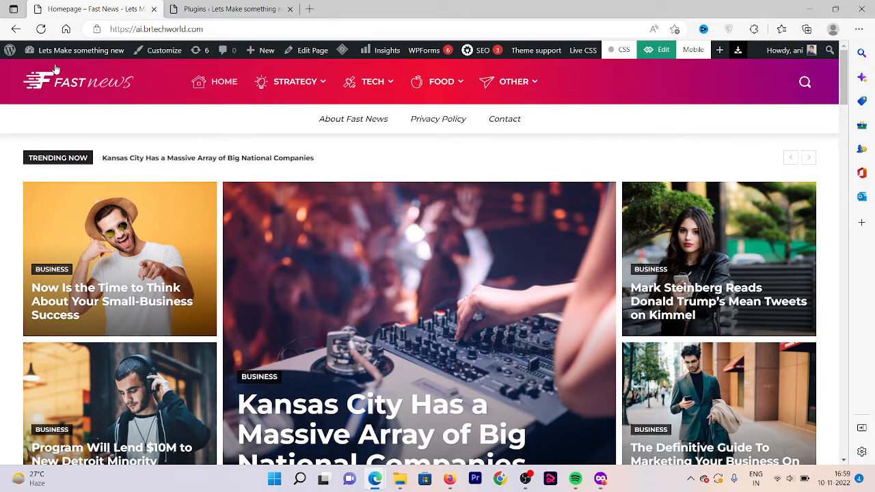
Step: Go to the Add Plugins page in the WordPress admin and search the plugin directory for "elementor"
click(205, 8)
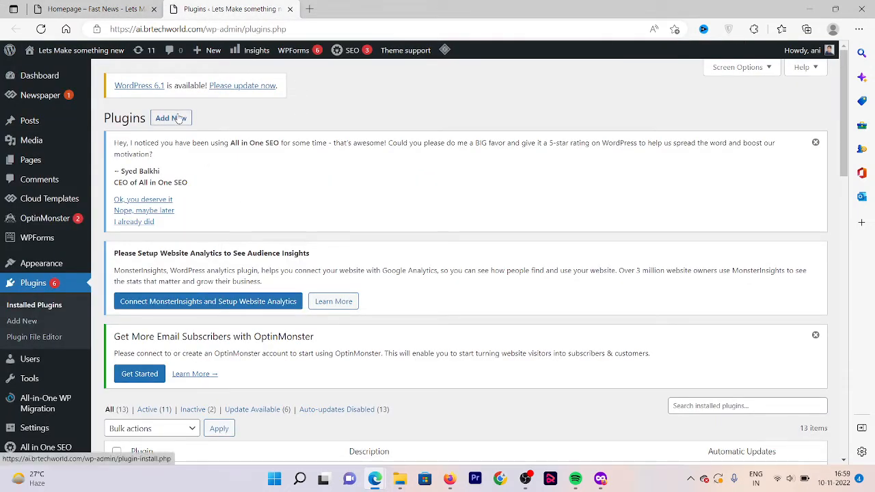
click(179, 119)
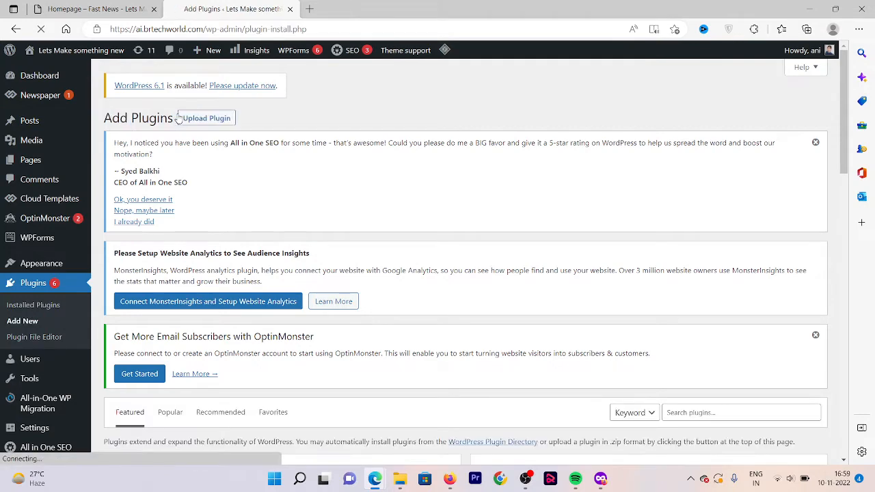
scroll(179, 119, down, 3)
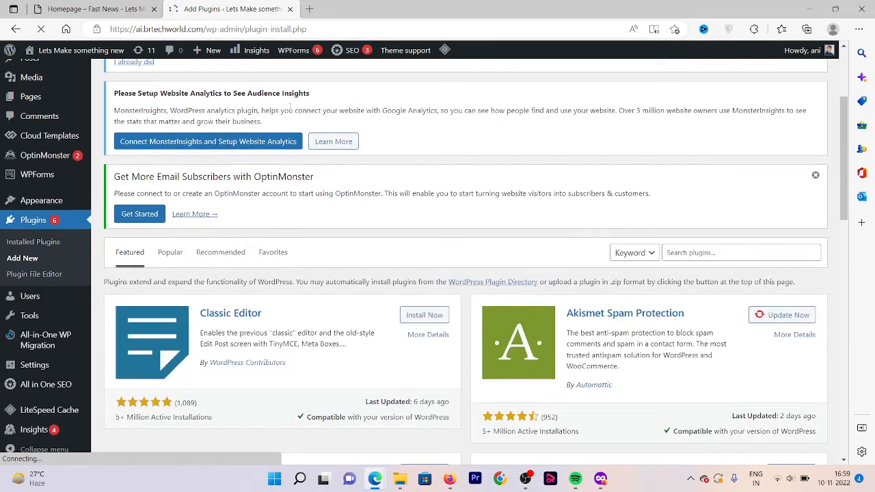
click(681, 254)
text(el)
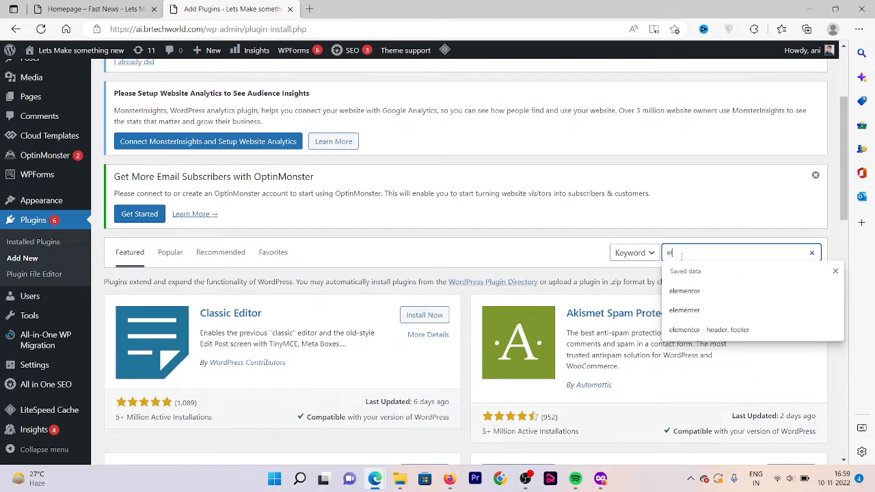
click(703, 292)
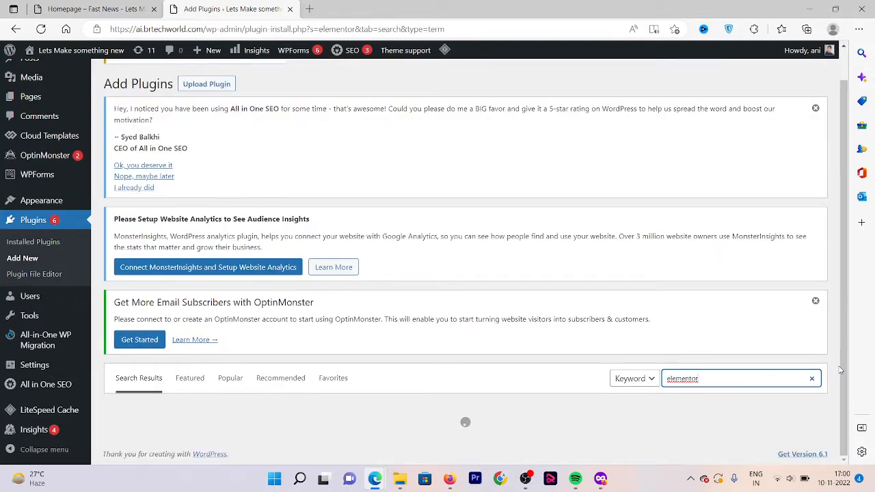
Step: Install and activate the Elementor Website Builder plugin from the search results
scroll(841, 369, down, 2)
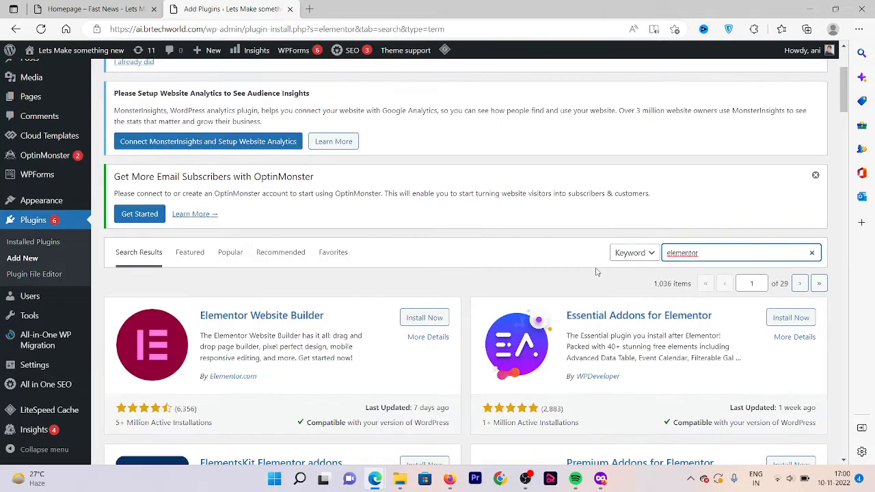
click(430, 318)
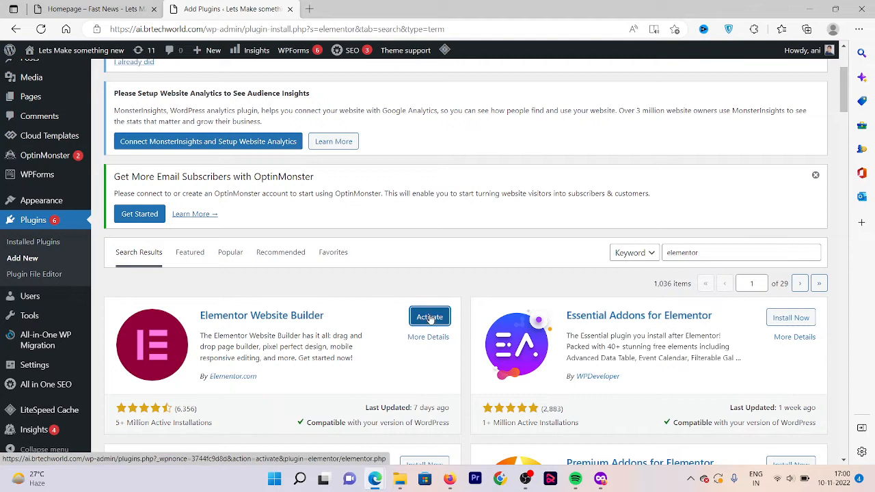
click(430, 317)
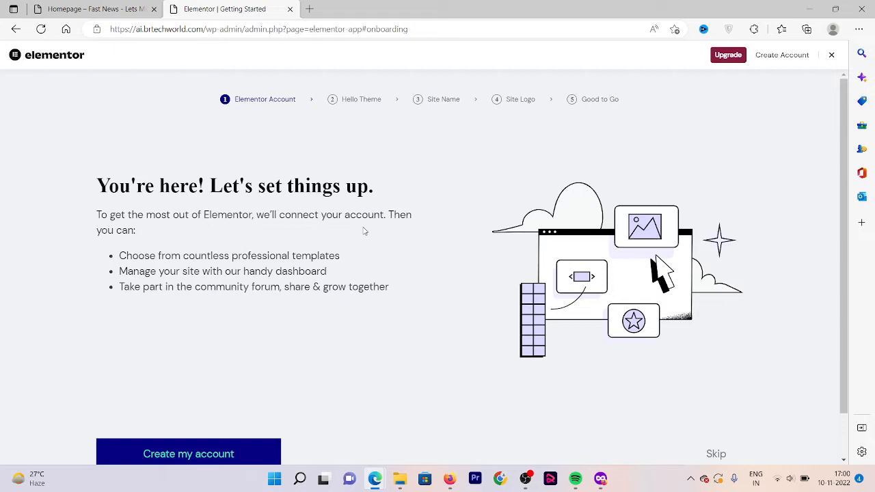
click(118, 449)
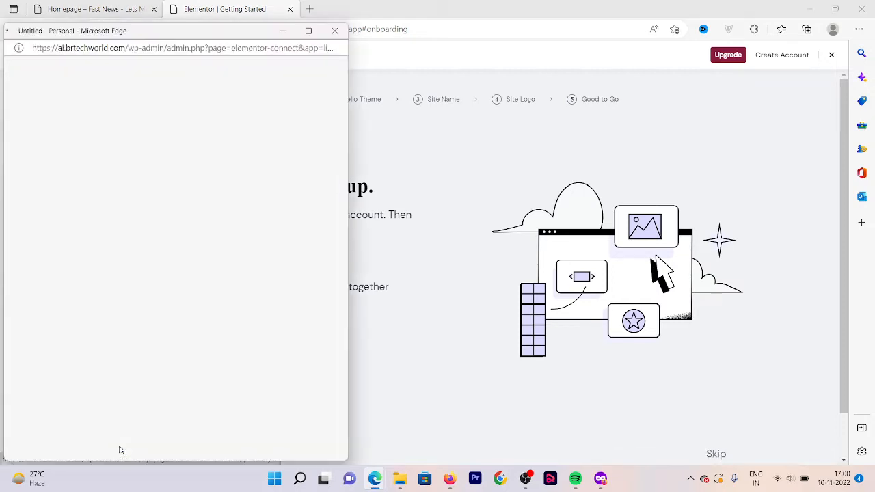
click(335, 33)
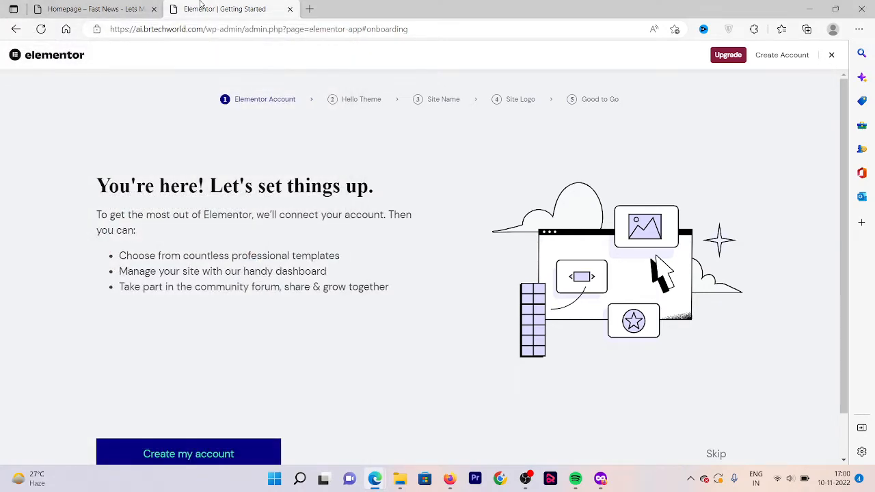
click(145, 6)
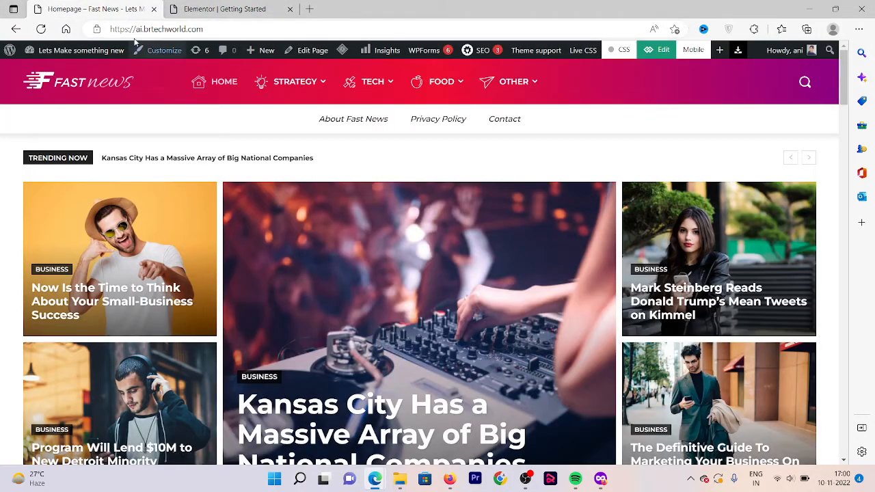
mouse_move(92, 51)
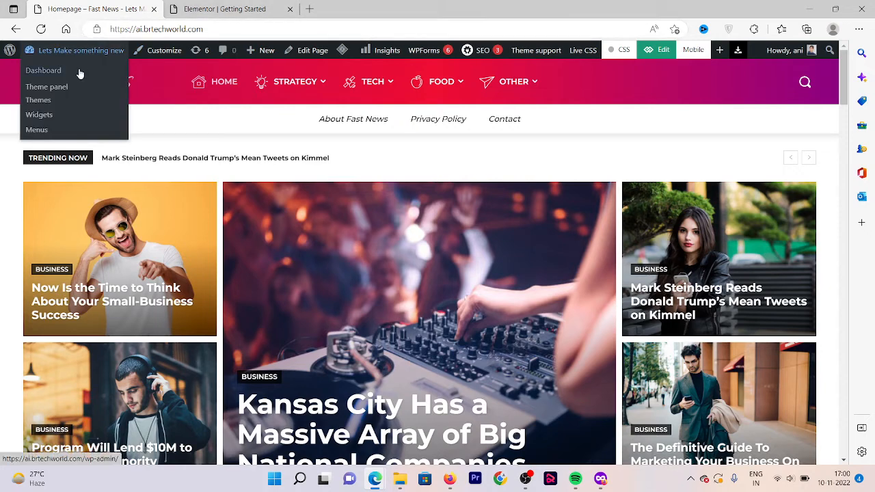
click(183, 5)
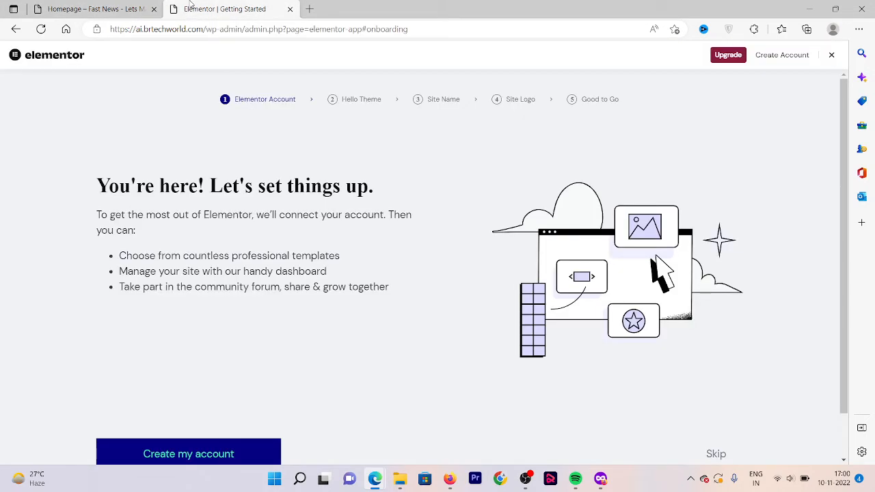
Step: Leave the Elementor setup wizard and check the Elementor entry in the list of installed plugins
click(16, 29)
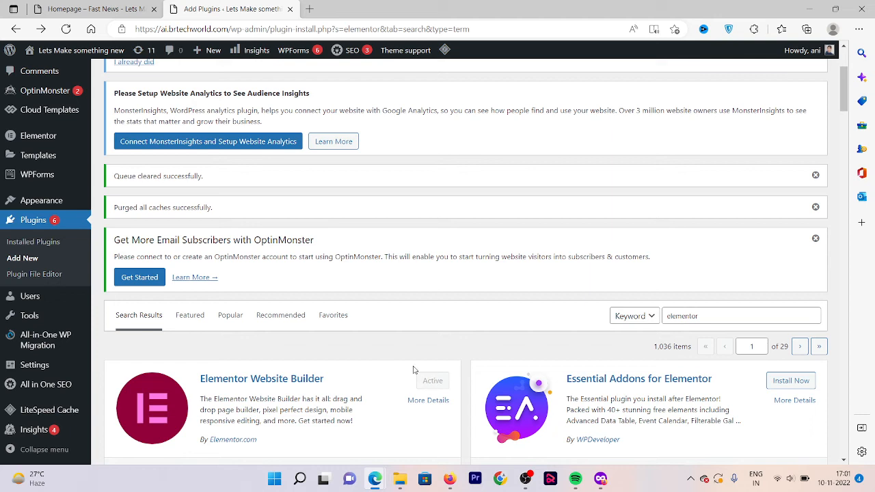
click(60, 243)
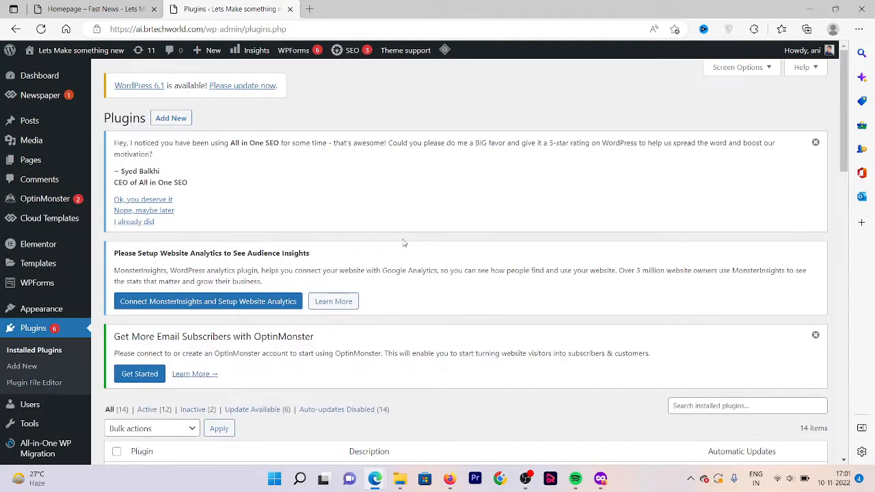
scroll(403, 242, down, 5)
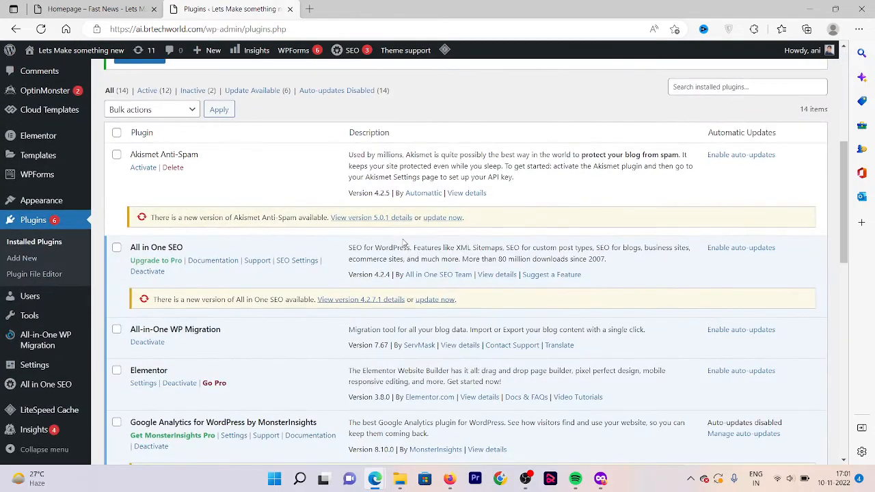
scroll(404, 243, down, 1)
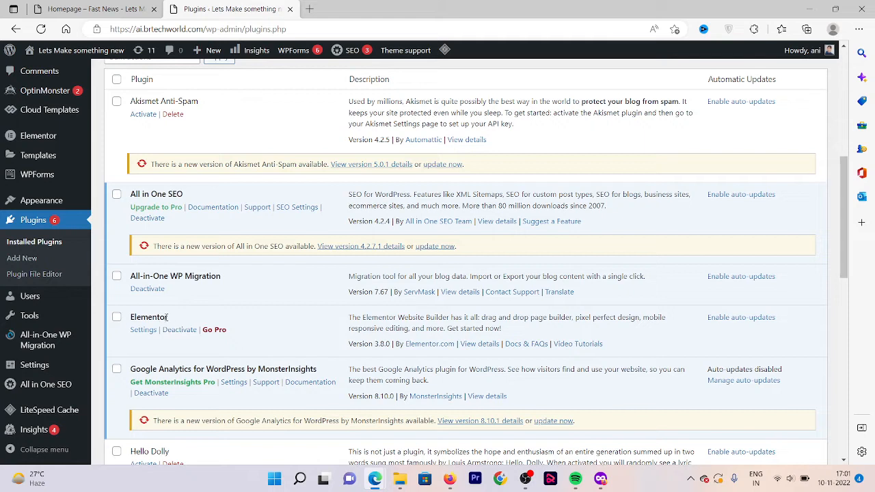
drag(172, 321, 127, 325)
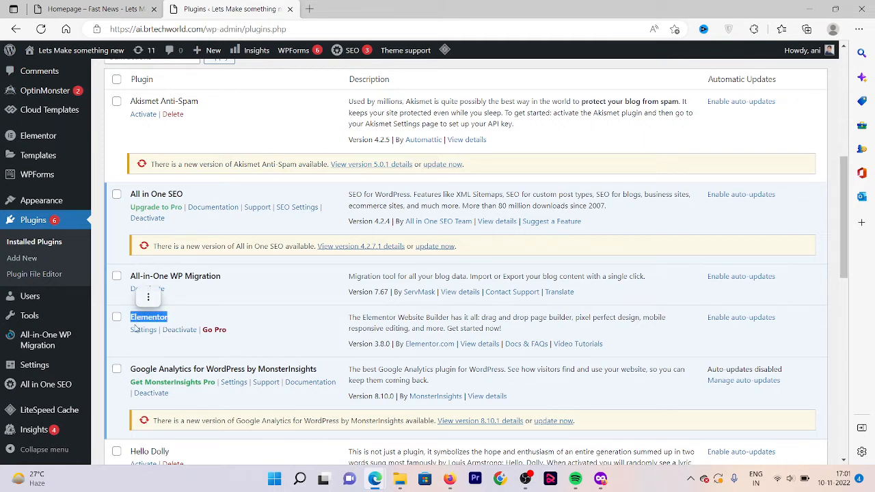
click(99, 101)
Step: Create a new post and dismiss the block editor's welcome dialog
scroll(98, 101, up, 5)
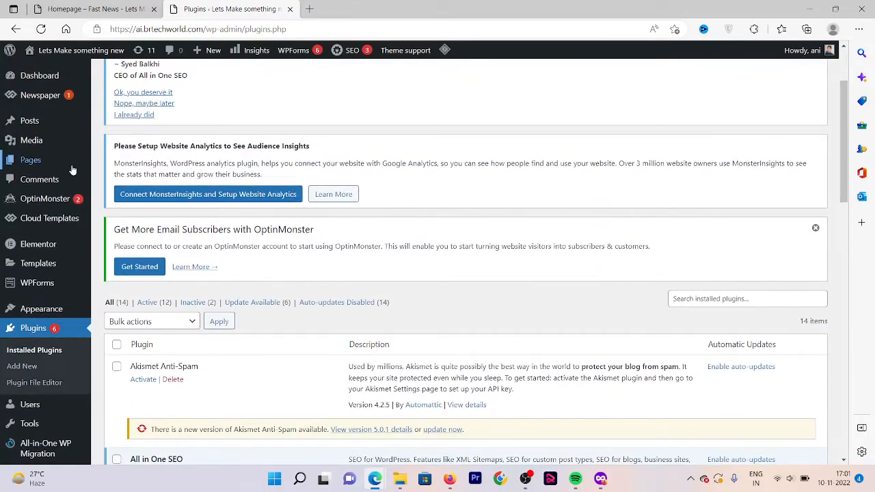
mouse_move(71, 168)
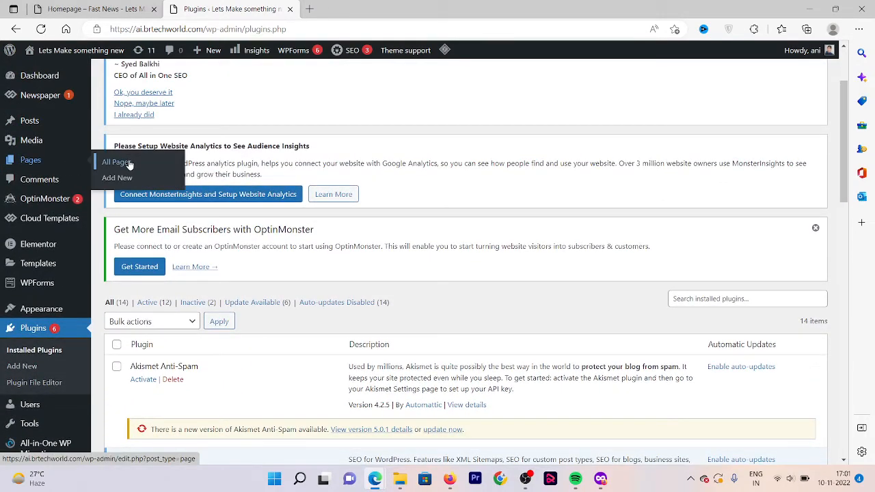
mouse_move(75, 122)
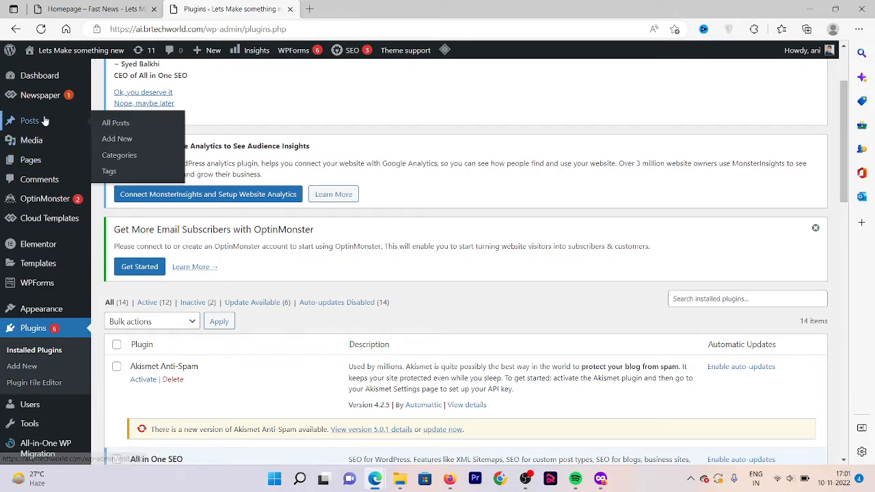
click(121, 140)
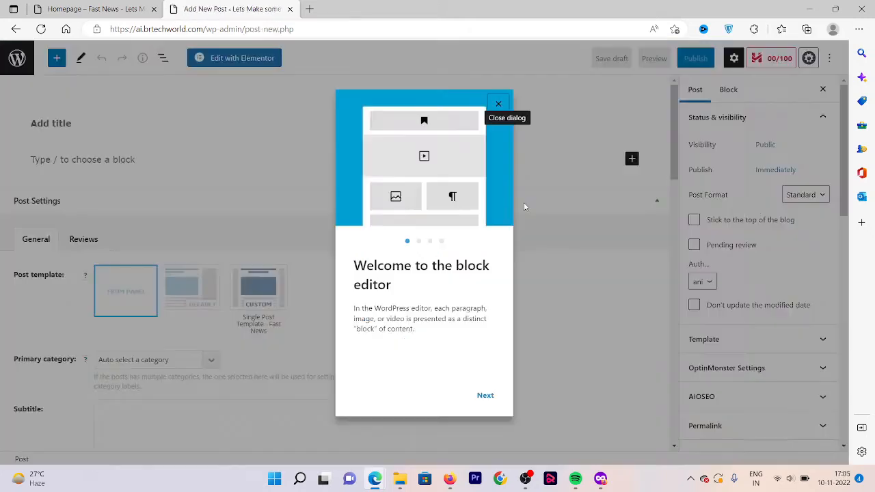
click(500, 103)
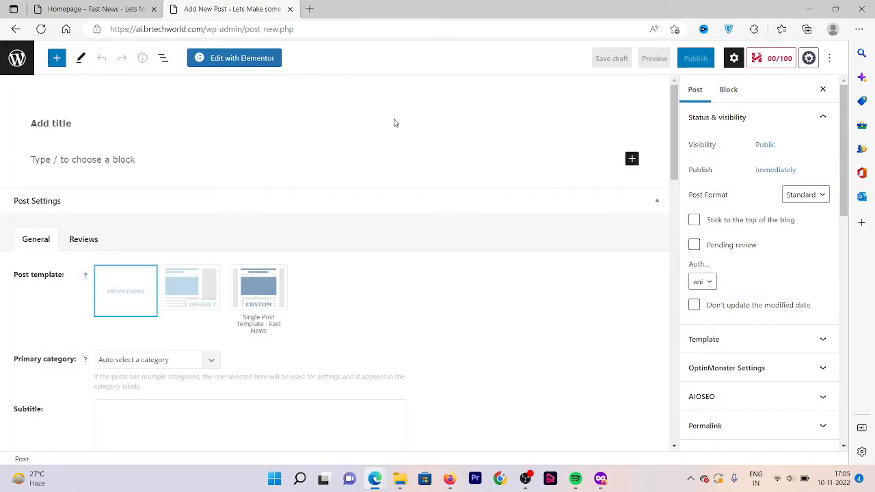
Step: Open the new post in the Elementor editor, dismissing the AIOSEO integration notice and closing the Navigator
click(225, 56)
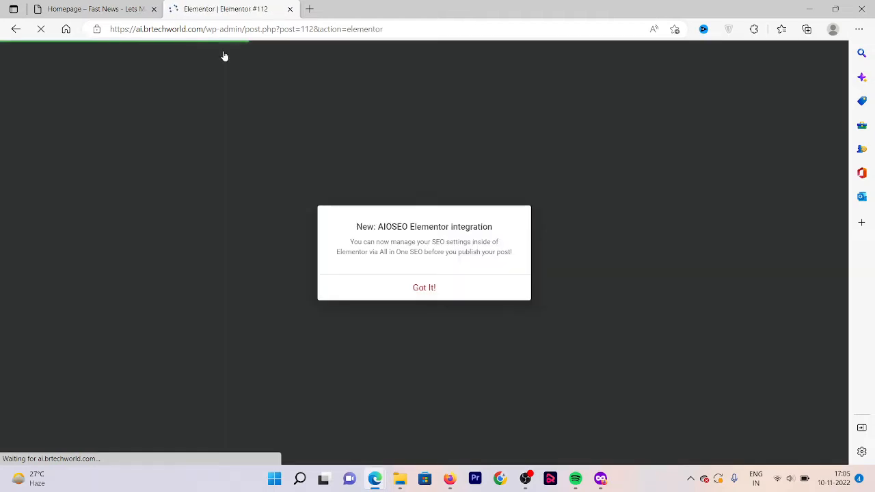
click(431, 289)
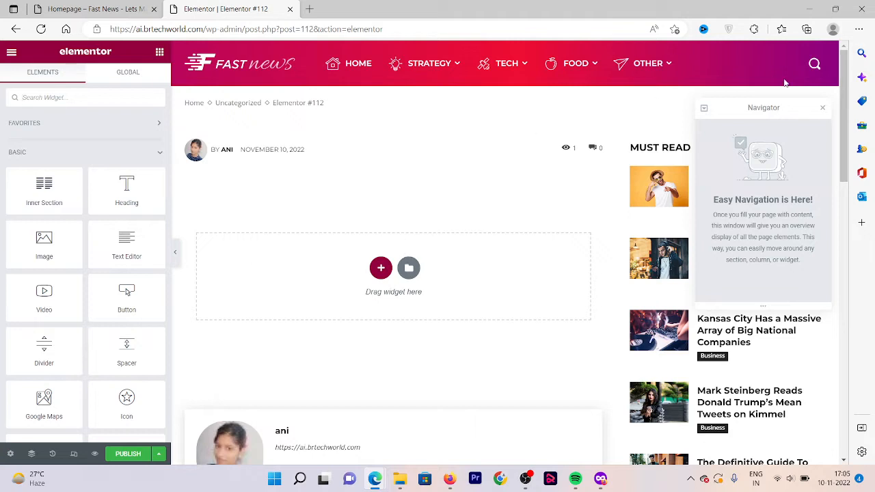
click(822, 108)
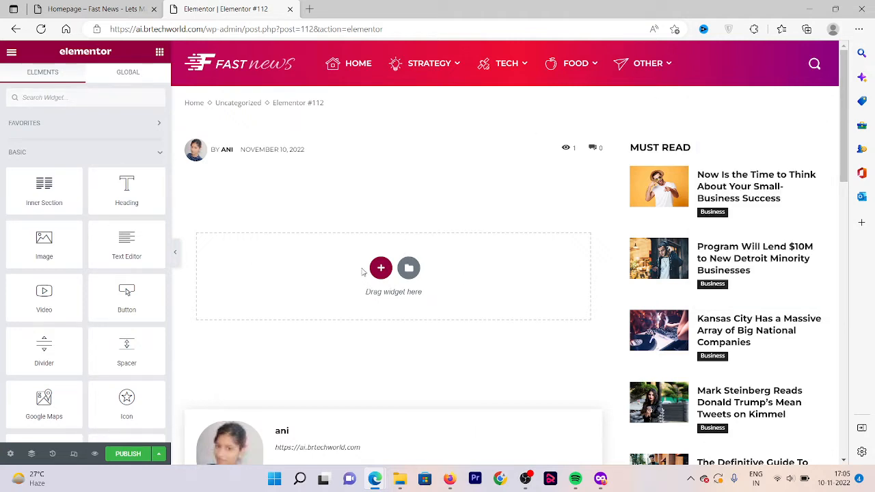
Step: Open Elementor's template library and filter its blocks by the Contact category
click(414, 273)
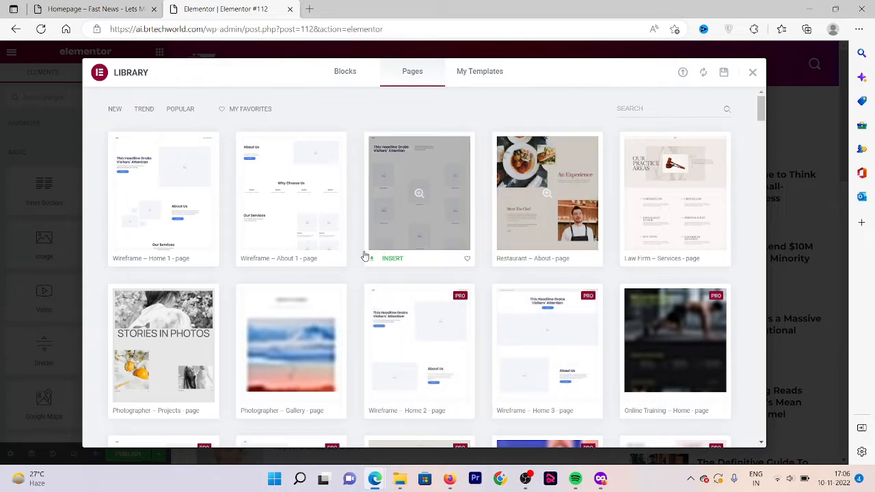
click(346, 74)
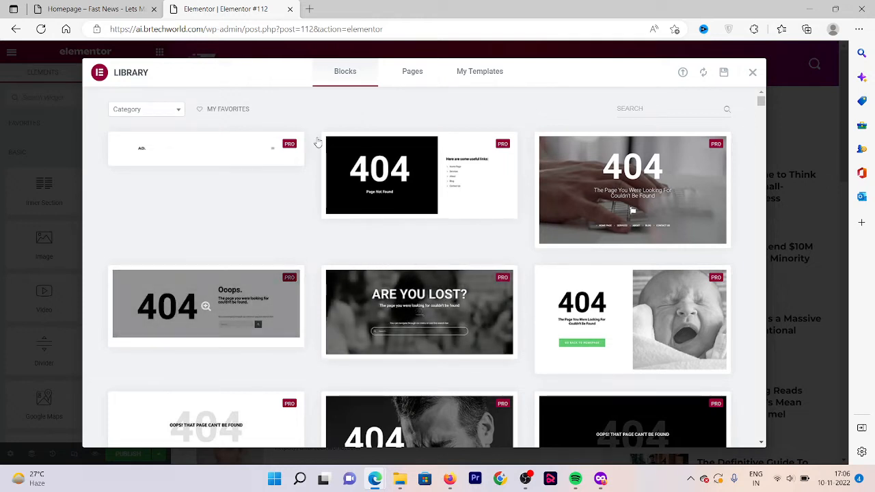
click(177, 113)
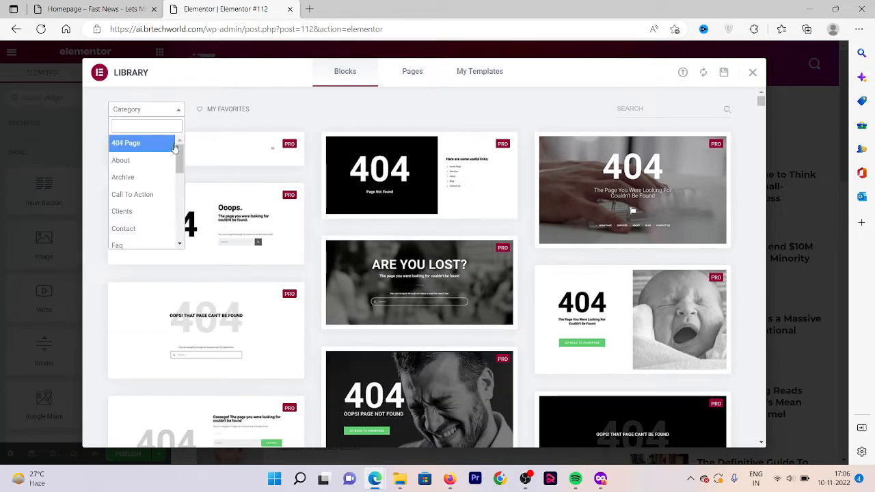
scroll(130, 166, down, 2)
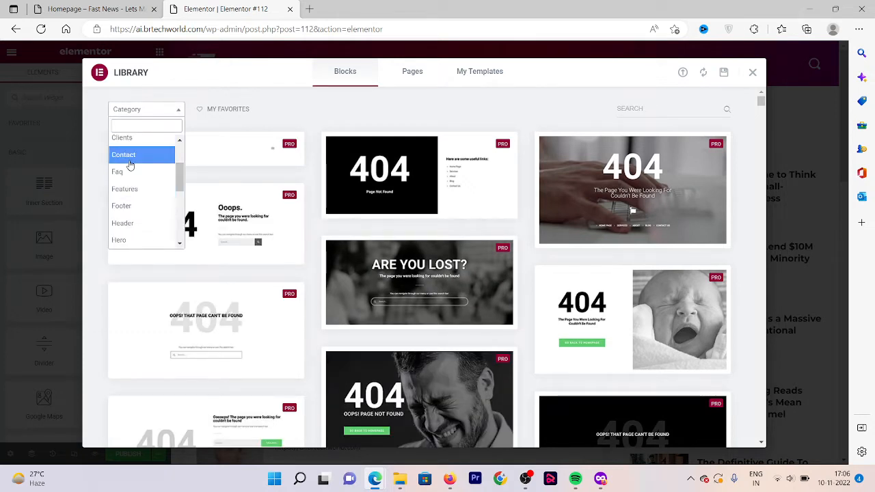
click(137, 159)
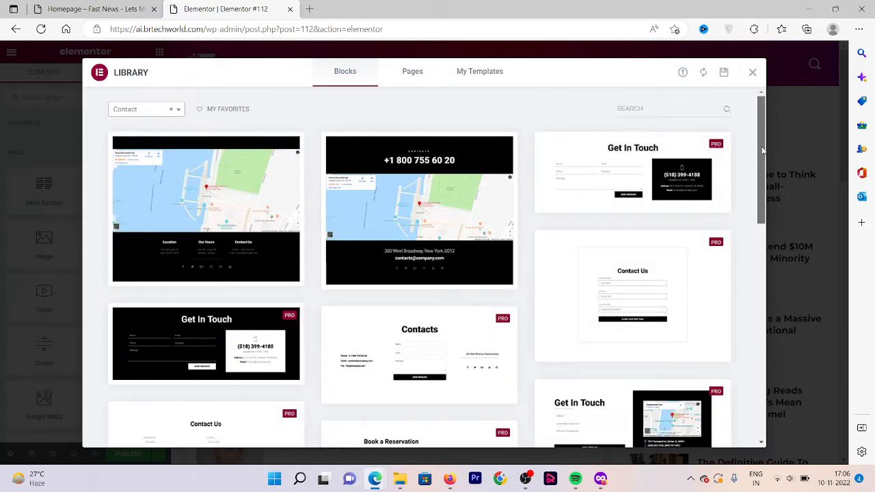
Step: Insert the Contact block with a map above location, hours and contact columns, connecting to the template library
drag(761, 153, 760, 158)
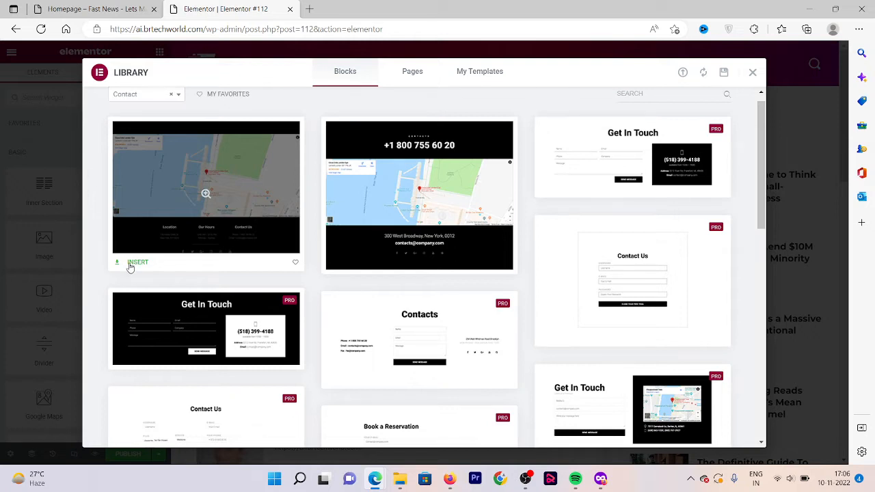
click(130, 264)
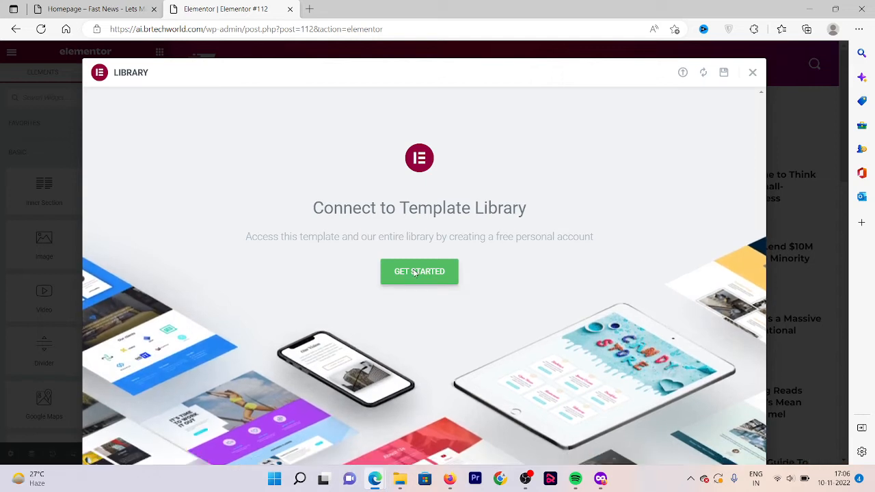
click(414, 273)
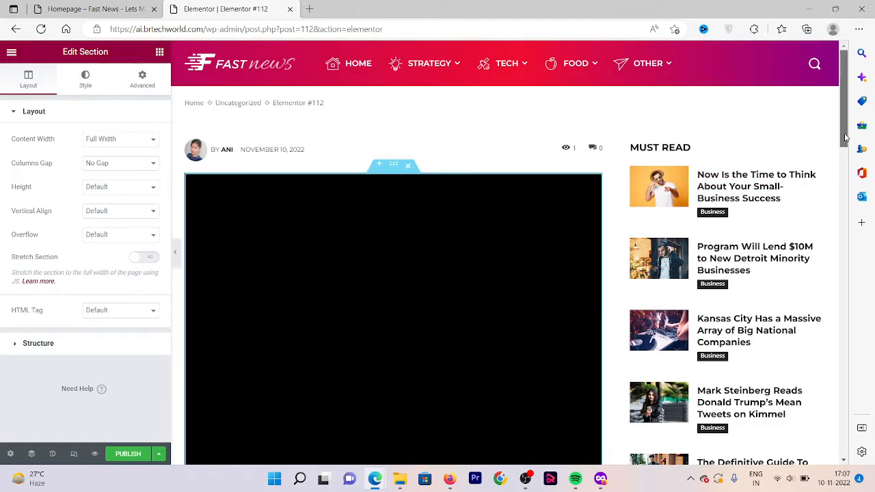
scroll(848, 140, down, 1)
drag(849, 140, 836, 157)
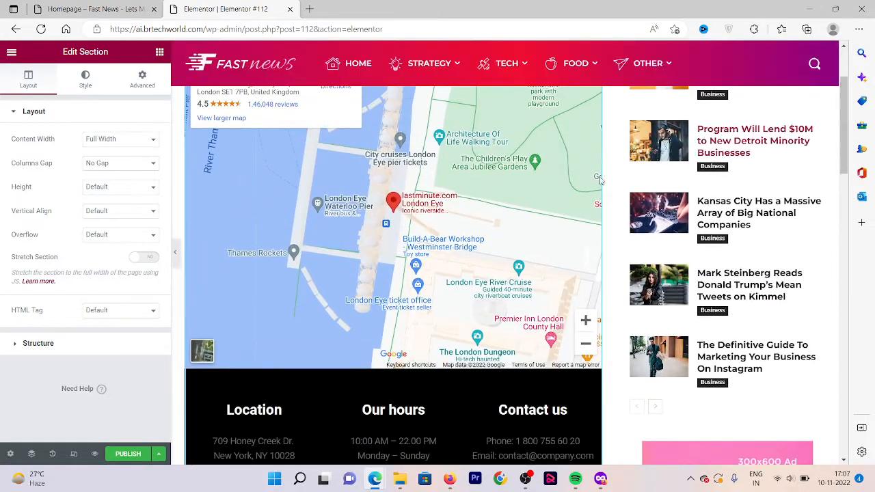
Step: Hide the editor panel to review the inserted Contact block at full width, and restore the panel
click(176, 264)
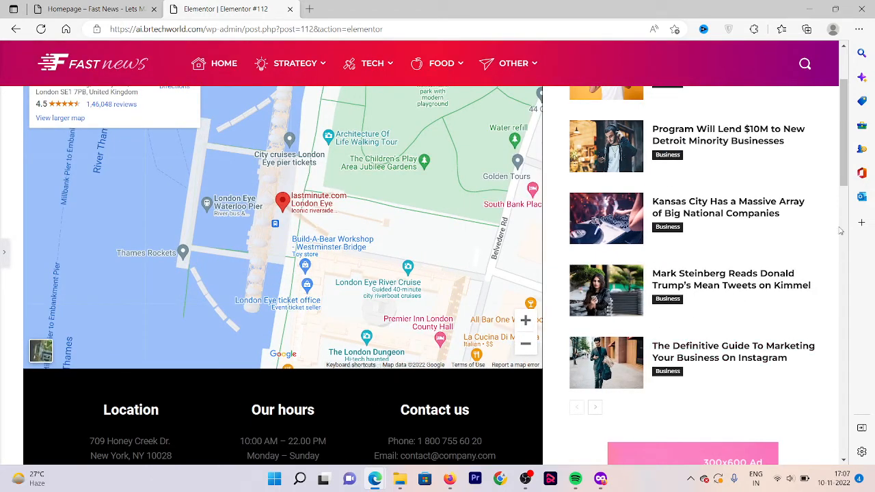
drag(842, 169, 289, 146)
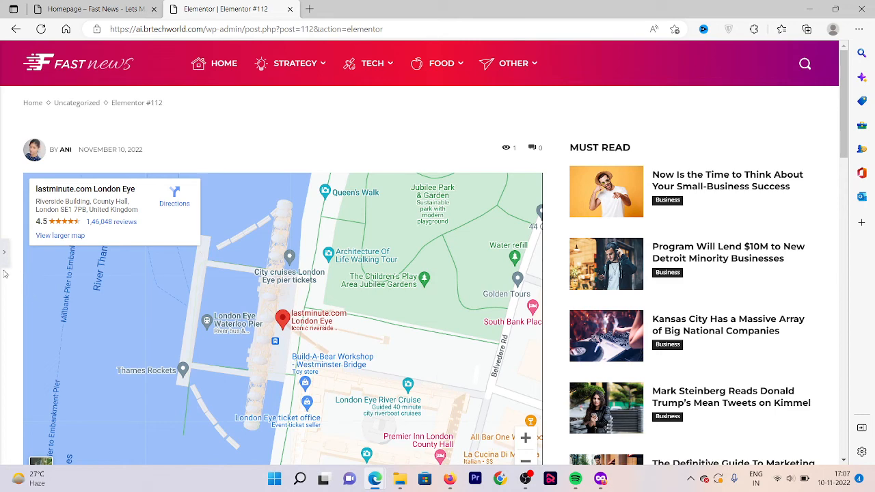
click(3, 254)
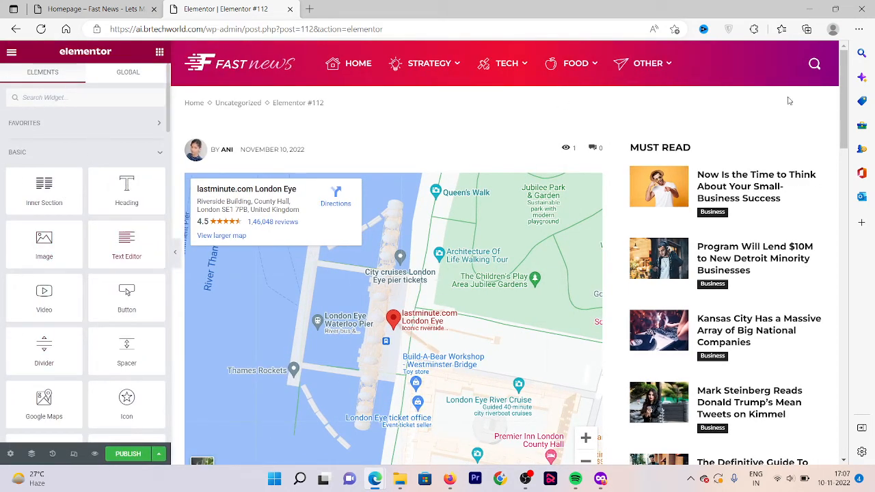
Step: Insert the Wireframe – About 1 page template below the Contact block from the template library, applying its page settings
drag(846, 134, 846, 286)
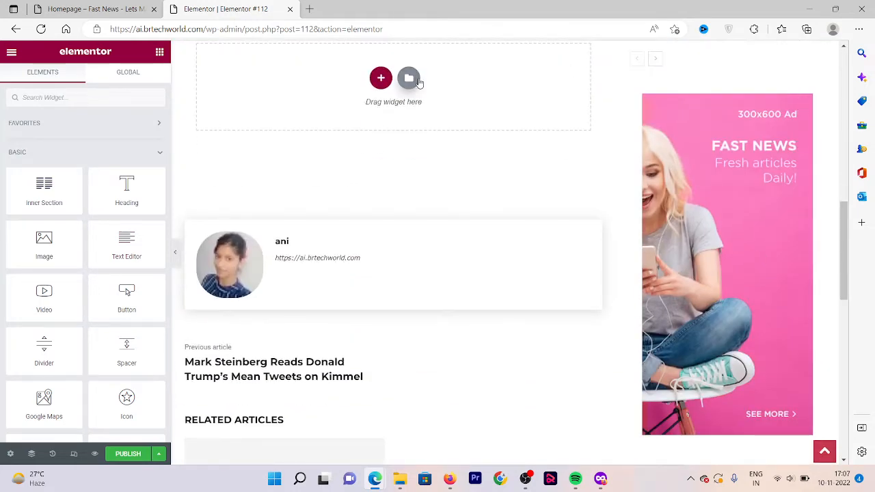
click(408, 78)
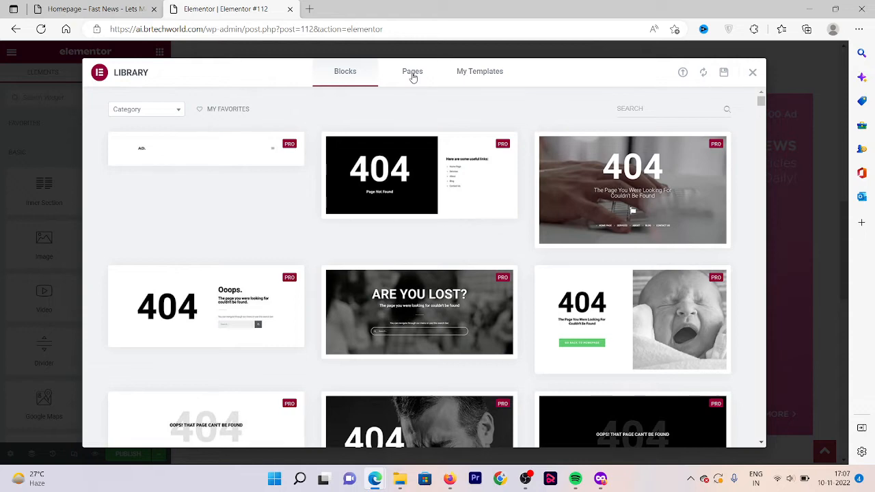
click(466, 74)
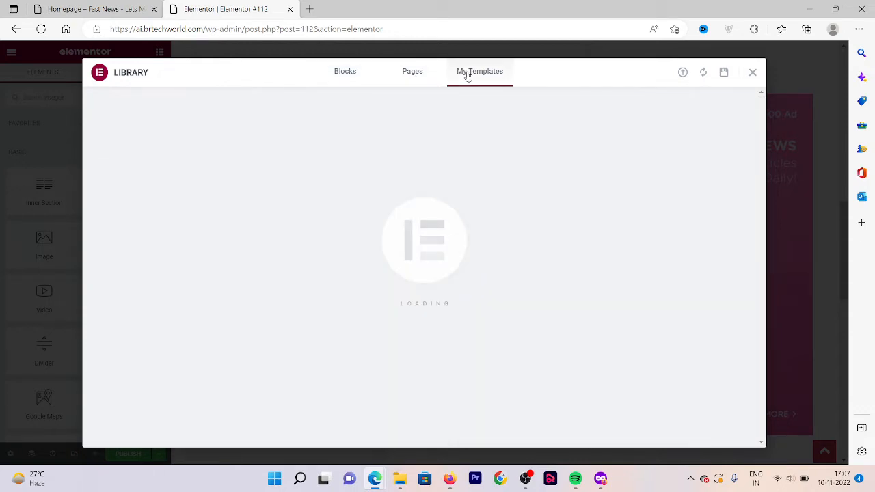
click(429, 74)
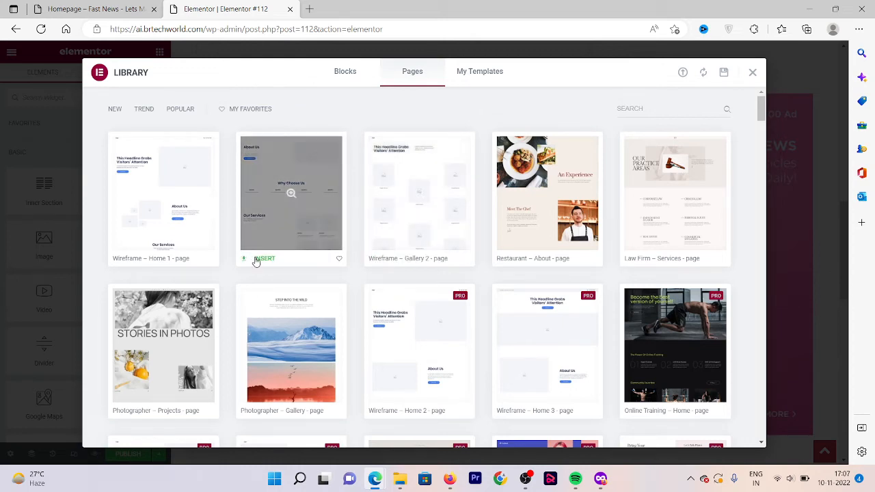
click(255, 260)
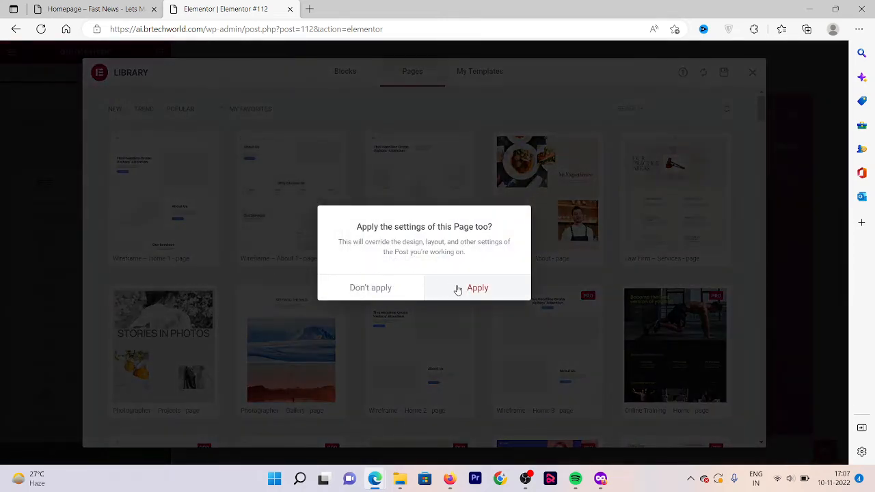
click(458, 290)
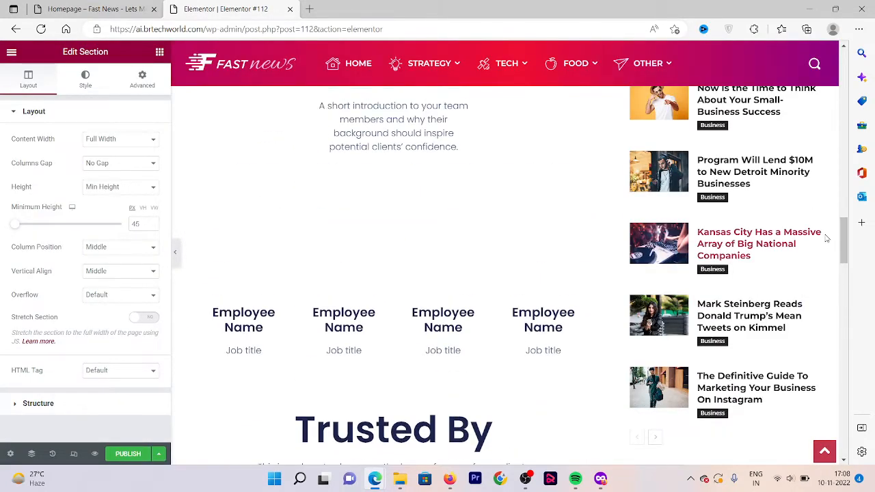
Step: Review the inserted About page sections at full width with the editor panel temporarily hidden
click(176, 256)
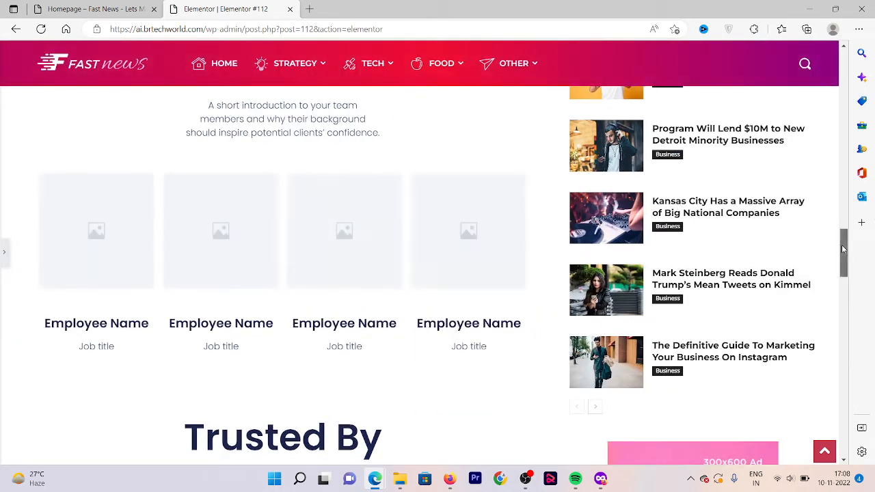
drag(843, 250, 871, 330)
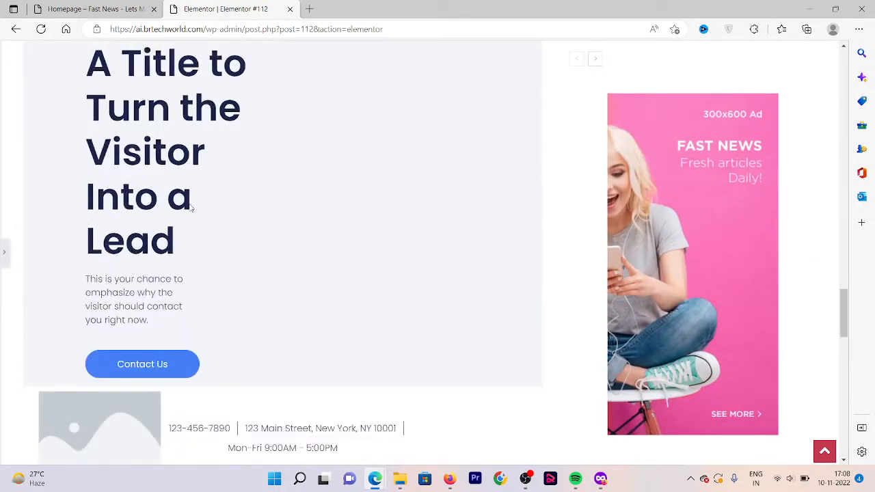
click(4, 251)
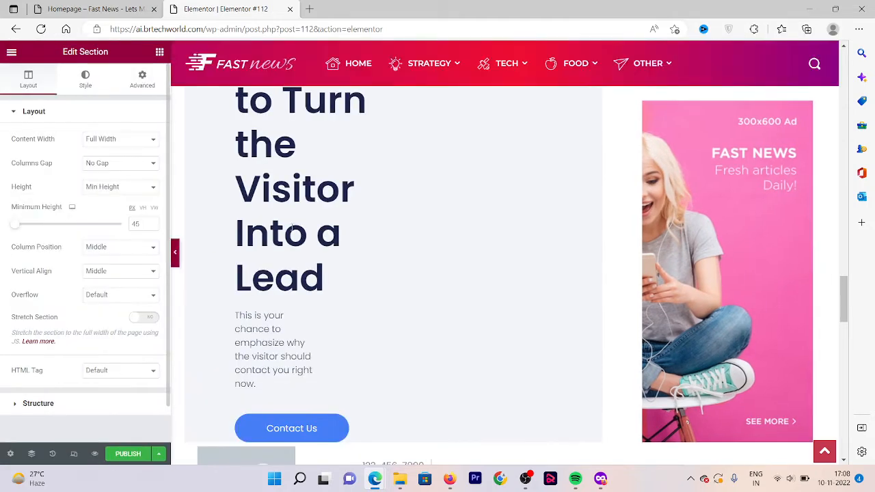
Step: Delete the About Us section and try to move the Why Choose Us section up to the contact columns
drag(846, 305, 838, 137)
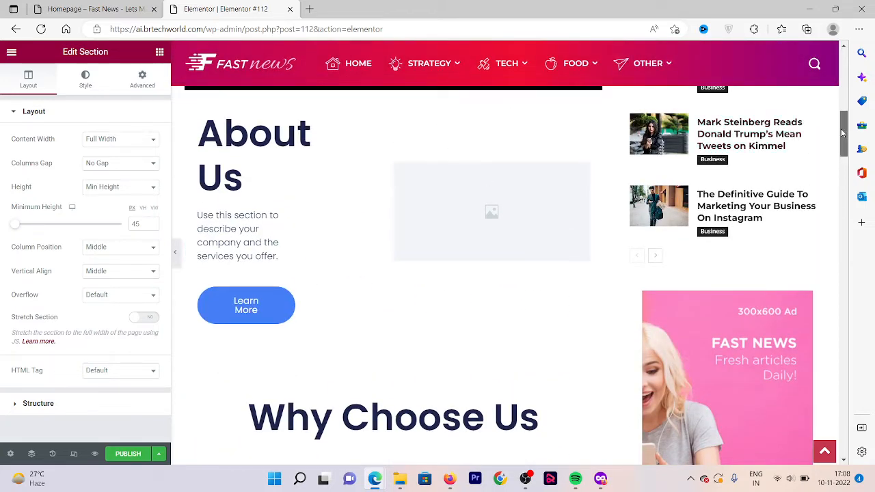
drag(842, 133, 842, 120)
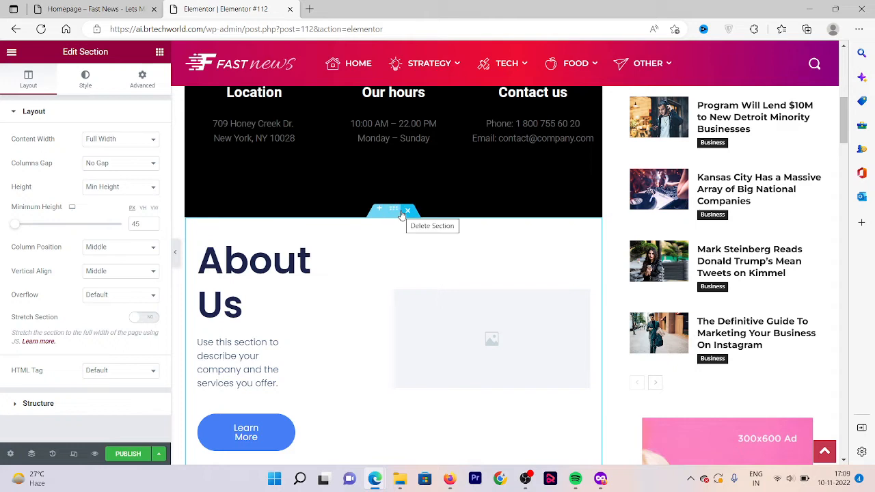
click(402, 213)
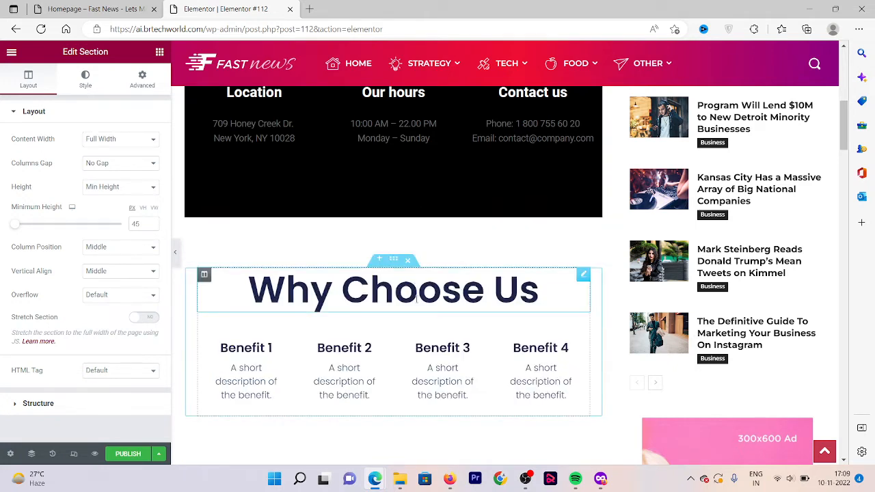
click(393, 262)
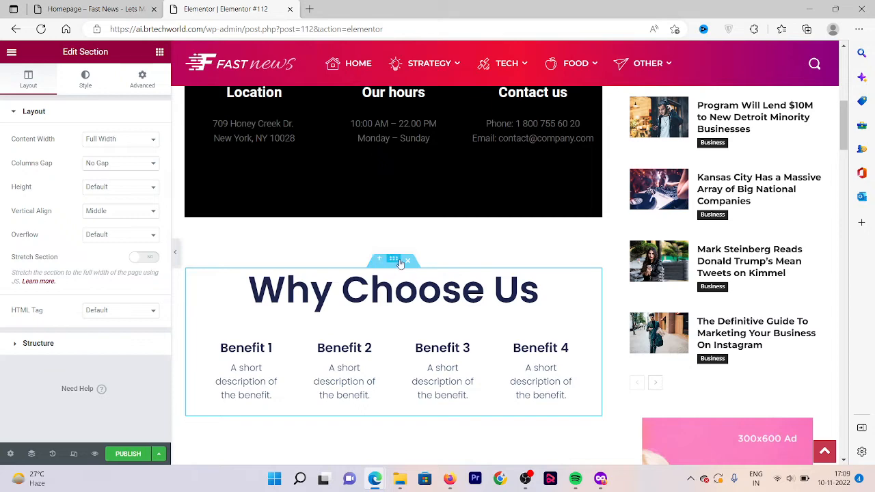
drag(394, 261, 388, 105)
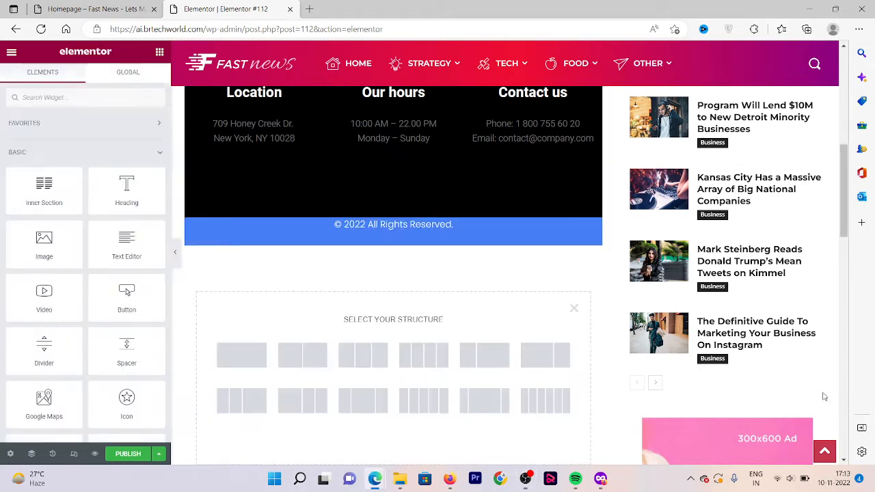
Step: Add a single-column section below the blue copyright bar and place an Image widget in it
click(573, 308)
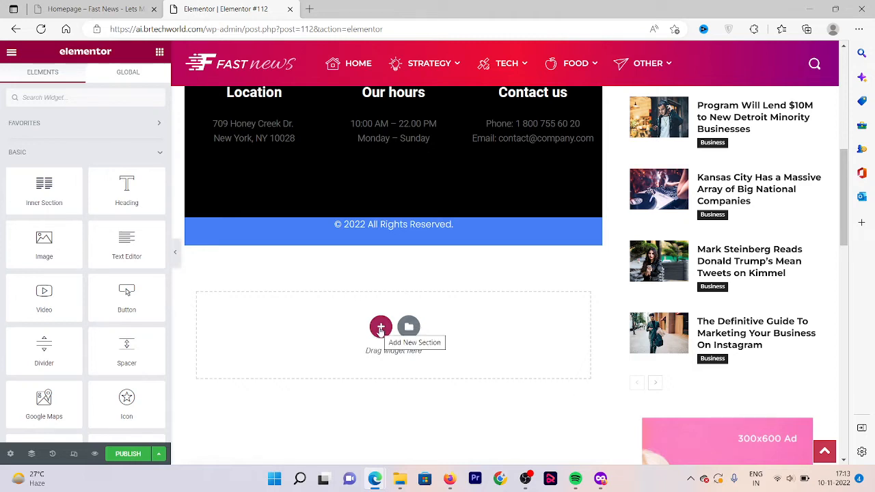
click(380, 327)
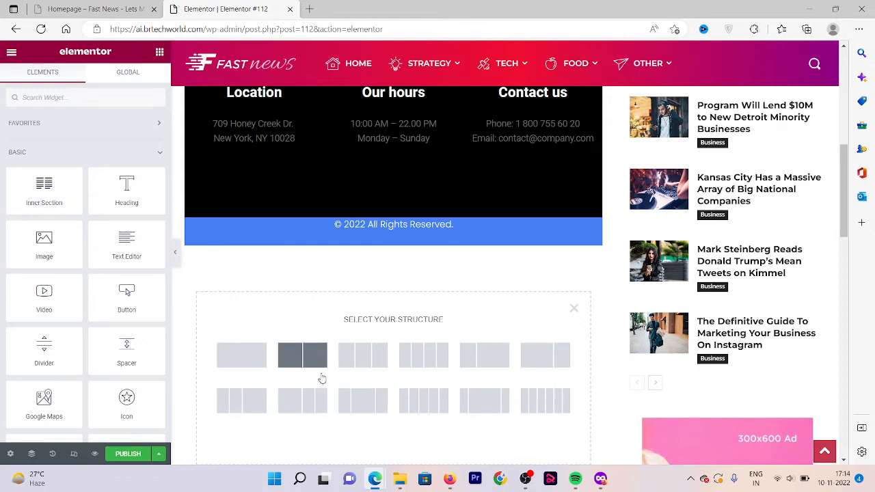
click(242, 355)
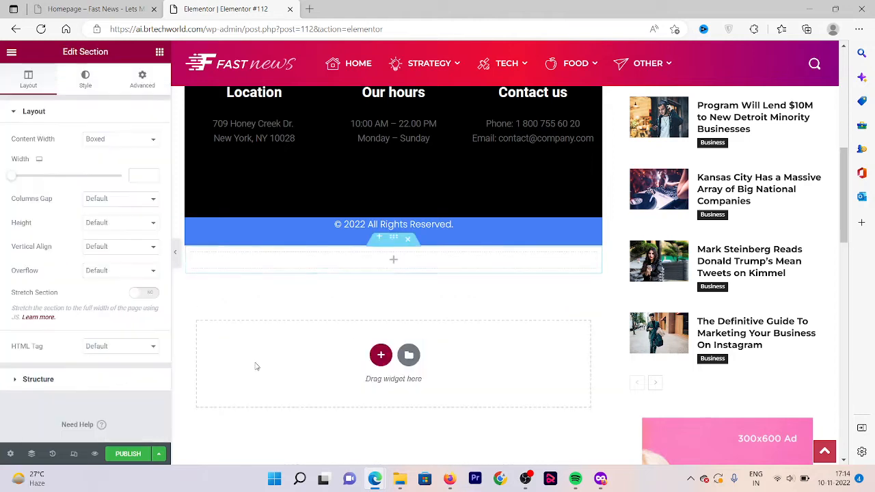
click(389, 263)
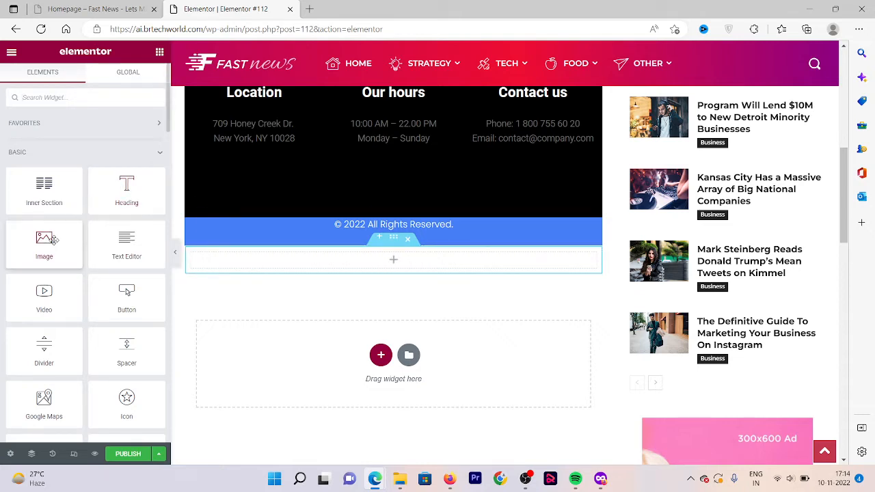
drag(53, 239, 386, 270)
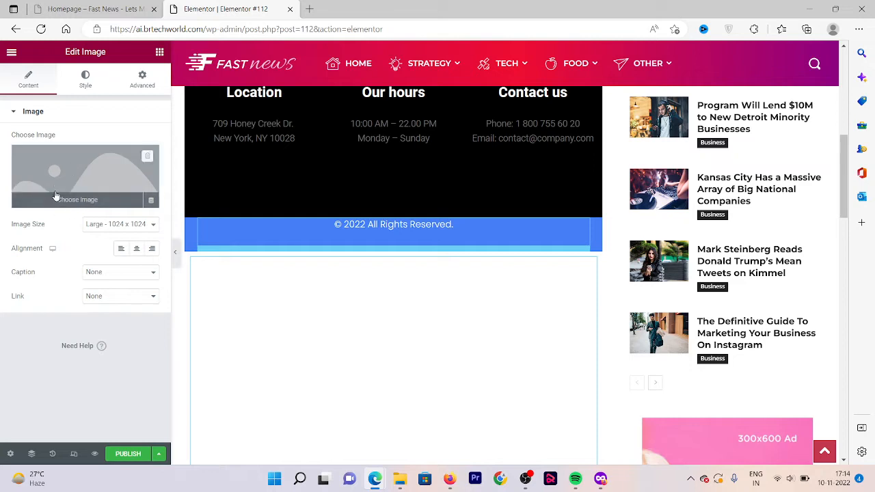
Step: Set the Image widget's picture to the night cityscape xxx_404_bg_img_xxx.jpg from the media library
click(72, 176)
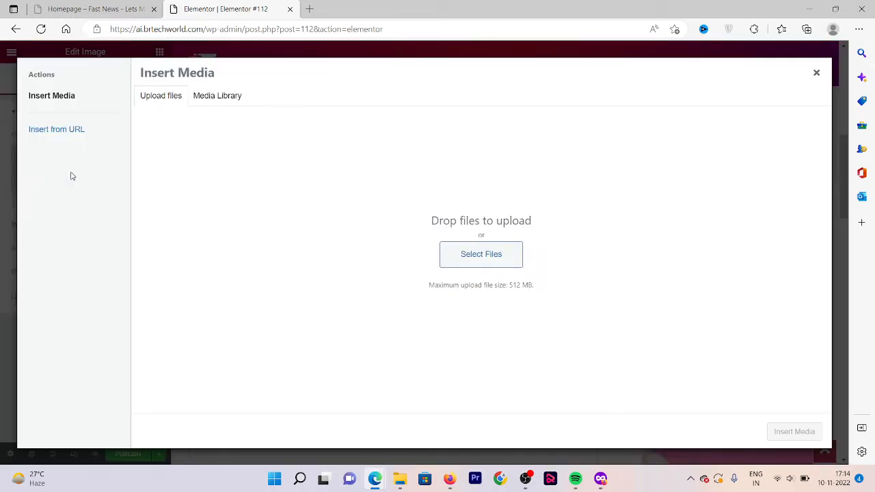
click(199, 97)
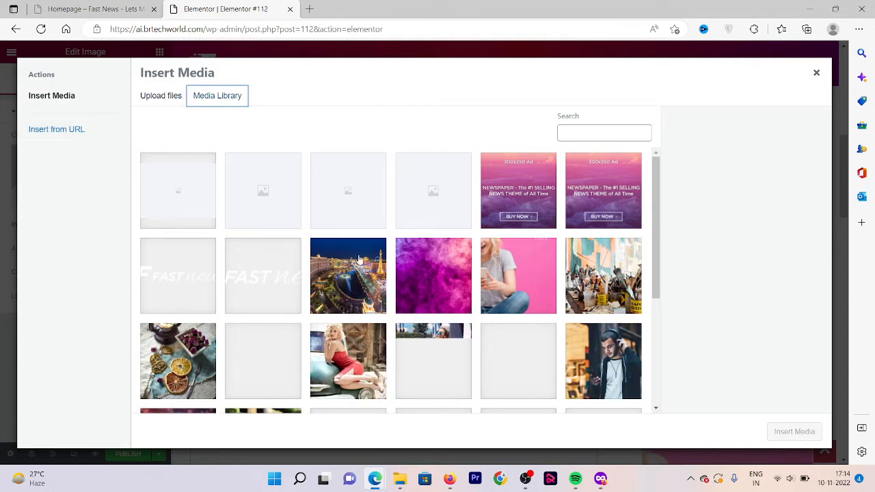
click(353, 283)
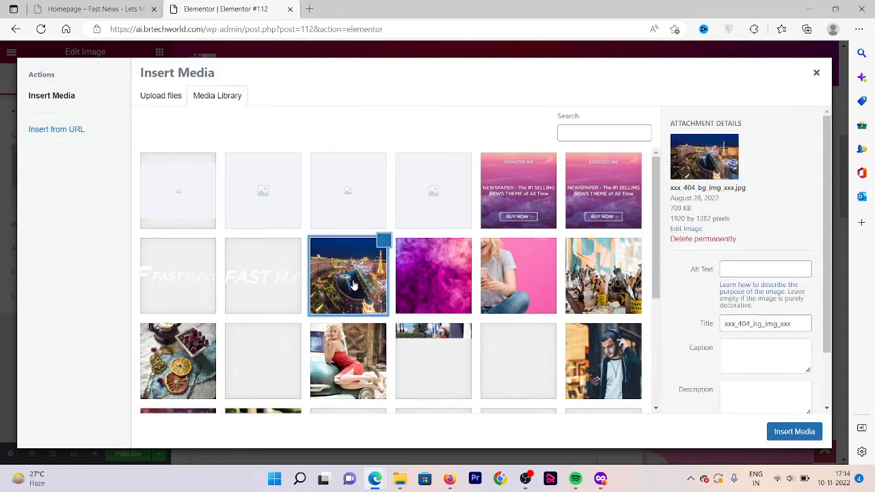
click(795, 432)
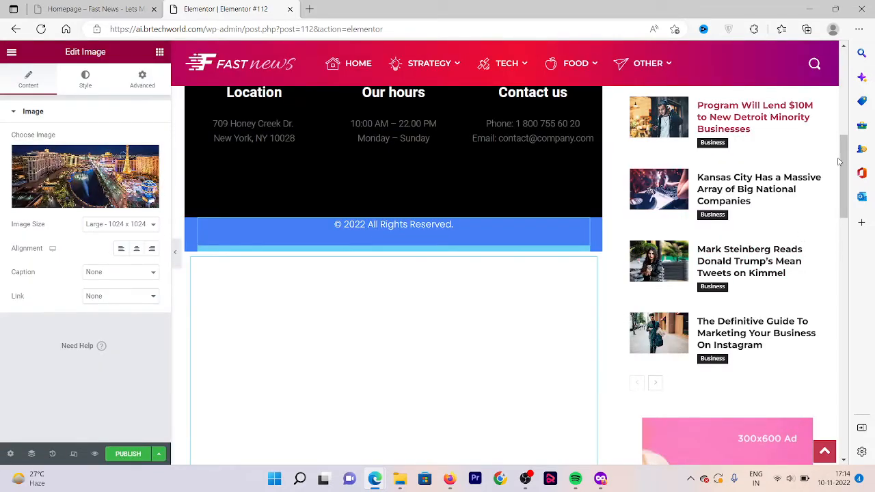
Step: Check the placed cityscape image at full width by temporarily hiding the editor panel
scroll(847, 205, down, 3)
mouse_move(848, 207)
mouse_down()
mouse_move(845, 222)
mouse_move(844, 201)
mouse_up()
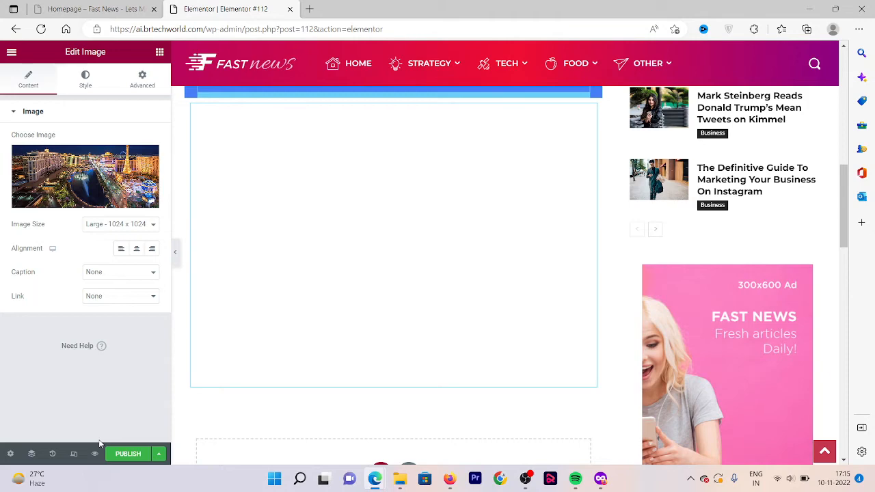
click(175, 266)
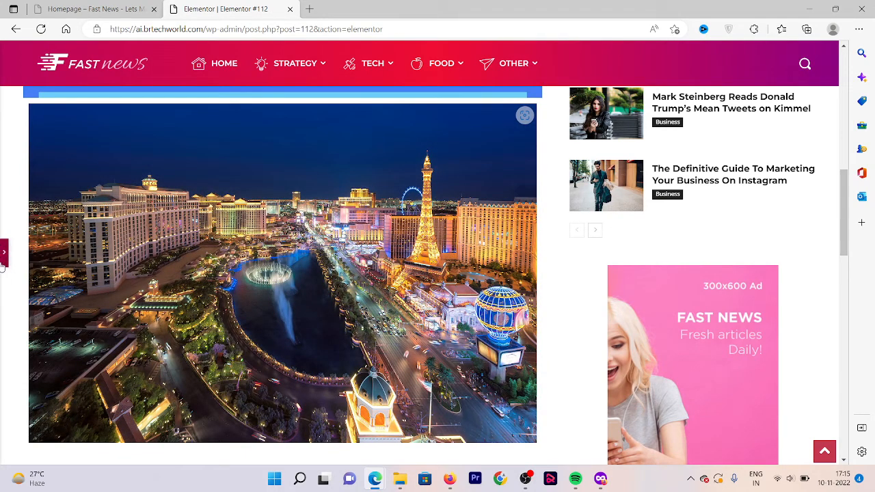
click(3, 254)
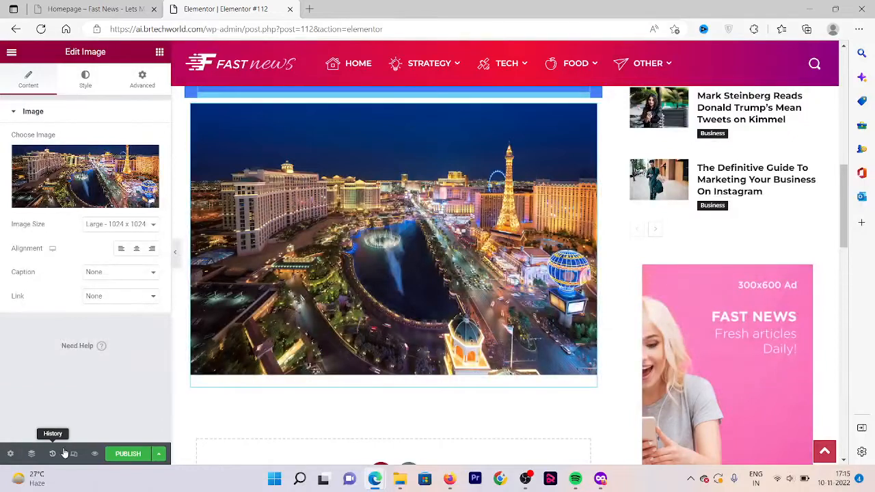
Step: Preview the post in a new browser tab and look through its contact section and image
click(95, 454)
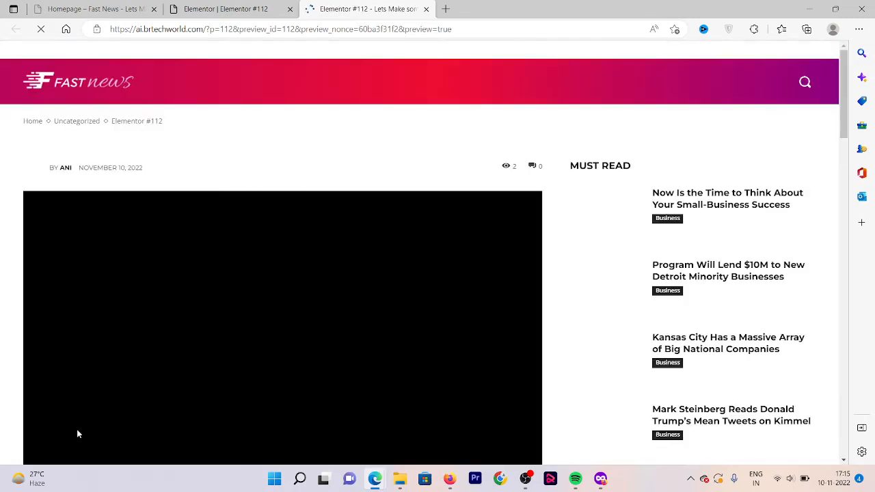
scroll(77, 434, down, 10)
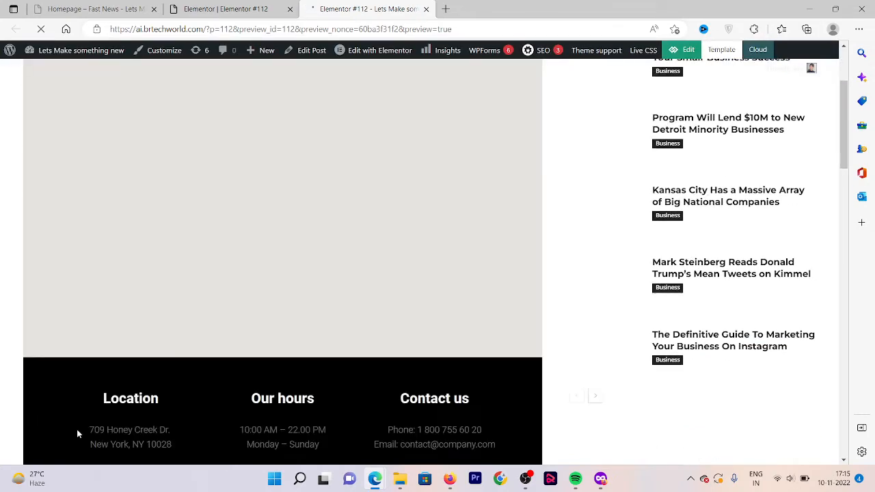
scroll(79, 433, down, 1)
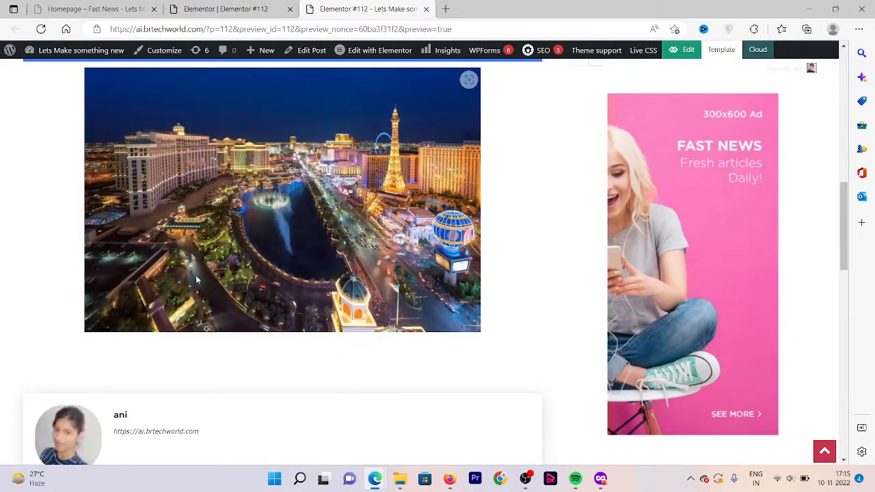
Step: Return to the Elementor editor's browser tab and add an Inner Section below the Image widget
click(214, 7)
drag(852, 211, 787, 101)
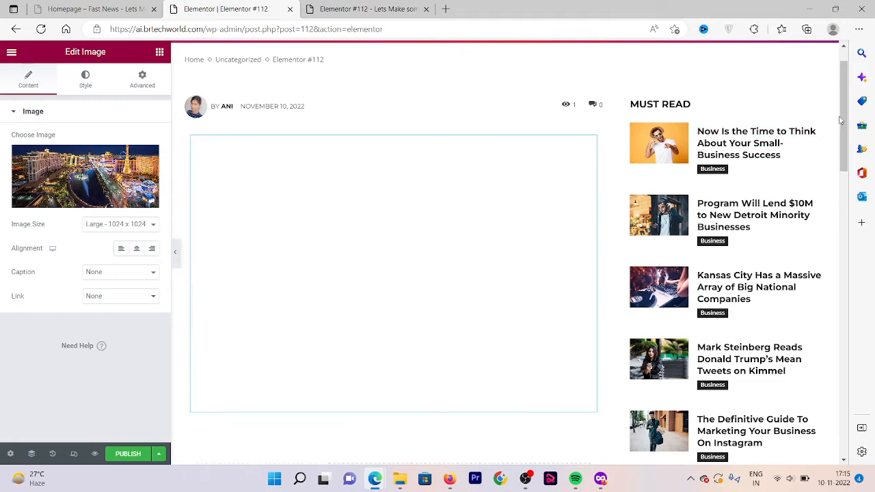
scroll(350, 301, down, 2)
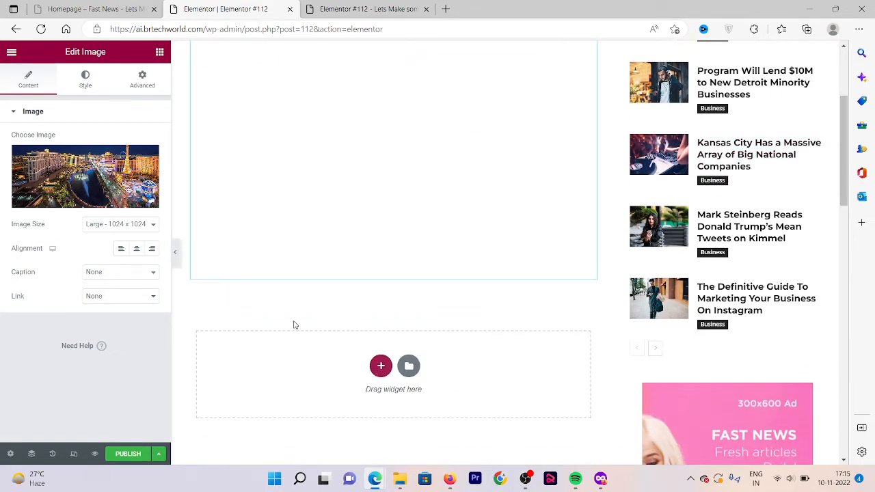
click(160, 53)
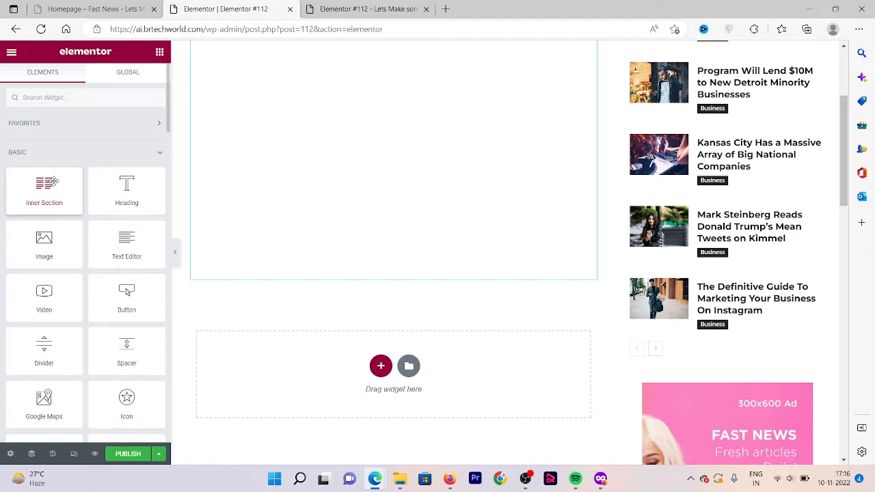
drag(54, 181, 339, 248)
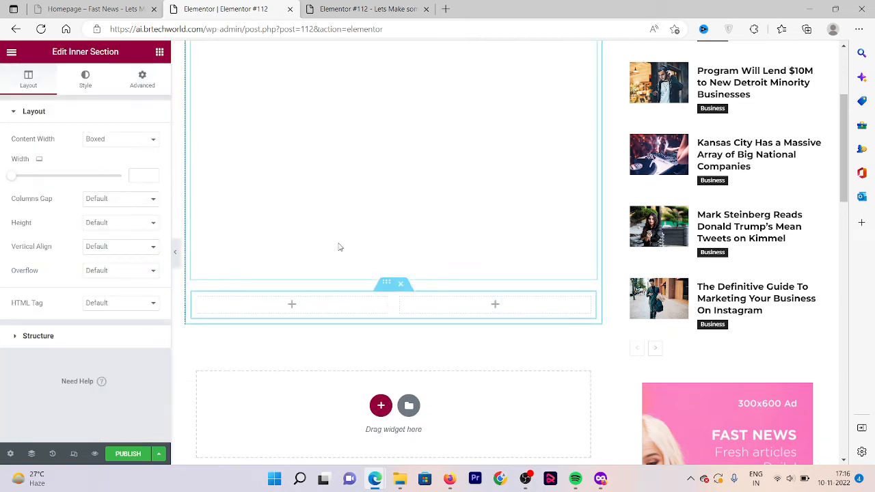
Step: Place a Heading widget in the inner section's first column and change its title to "Here is the heading"
click(295, 312)
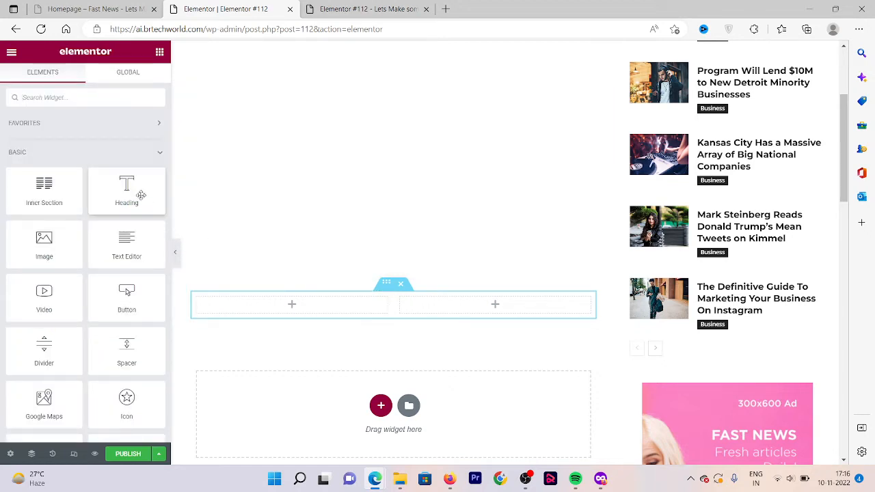
drag(141, 196, 277, 305)
triple_click(277, 305)
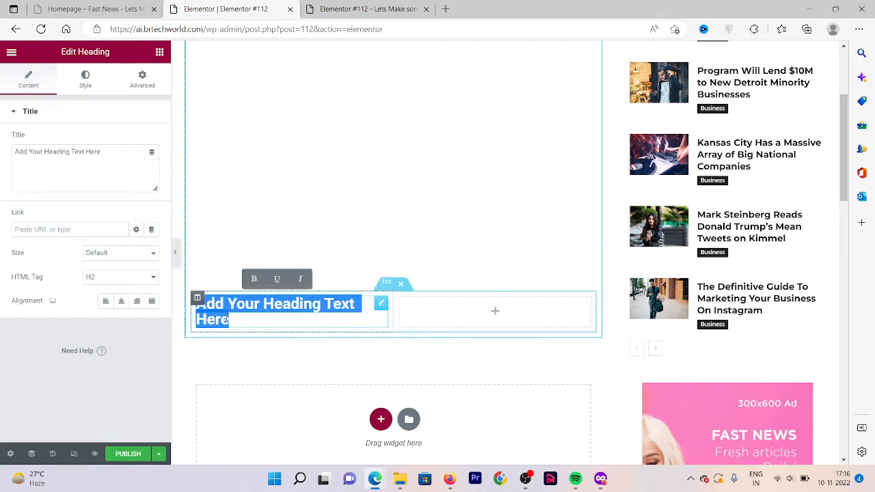
text(Here i)
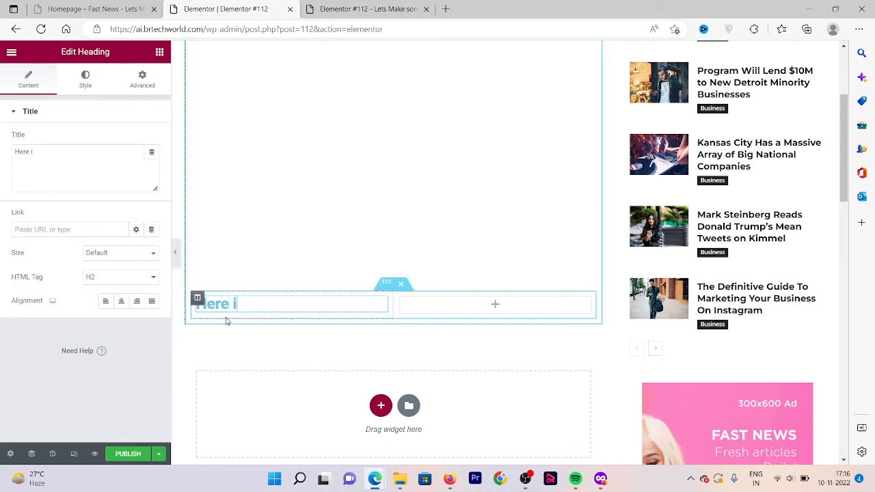
text(s the heading)
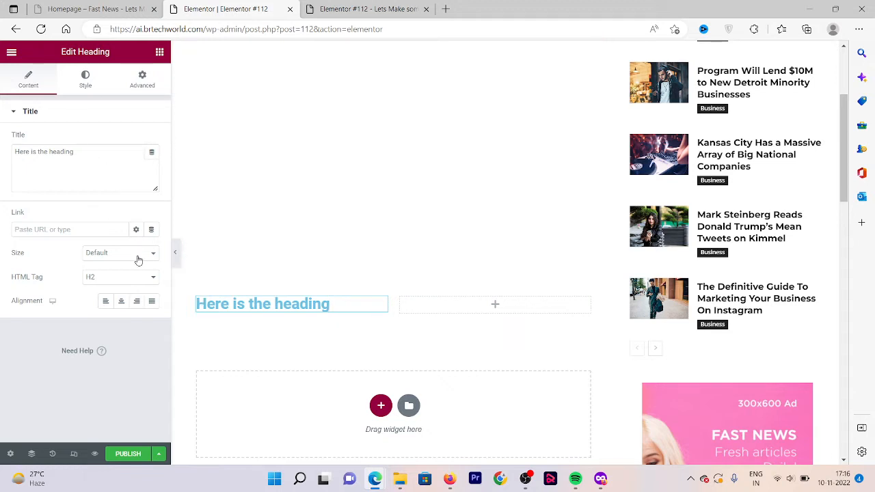
click(107, 226)
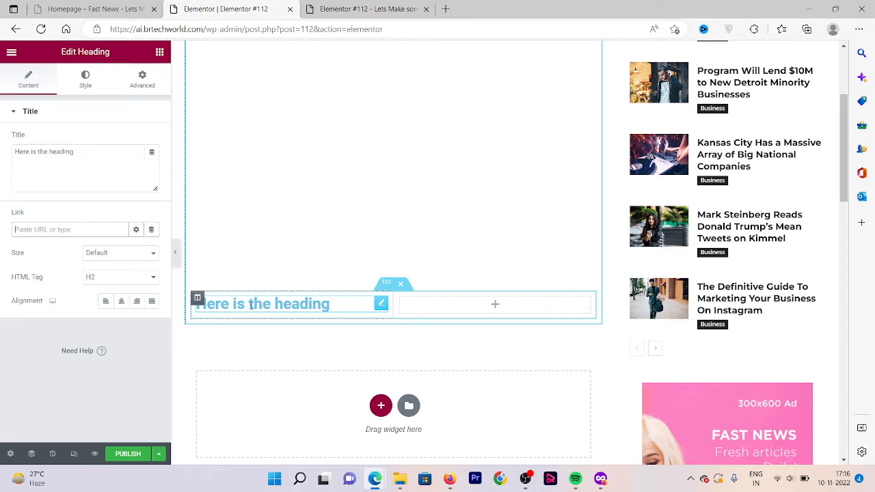
text(https)
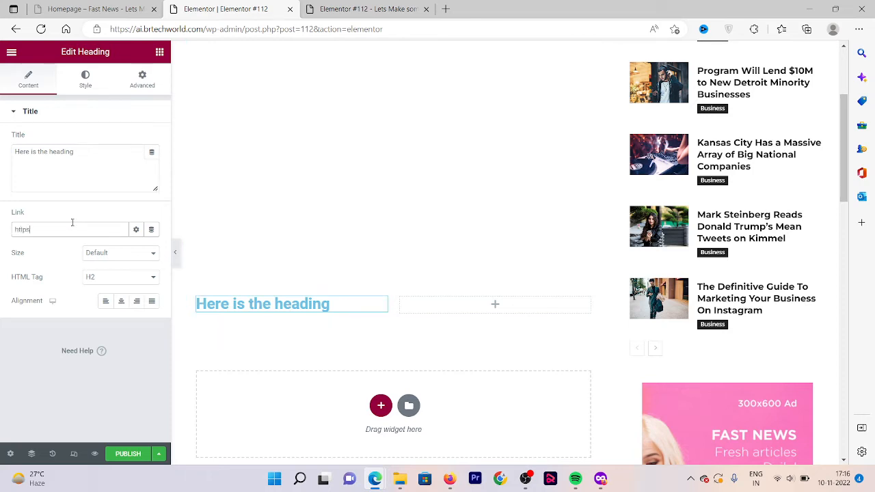
text(://brtechworld.com)
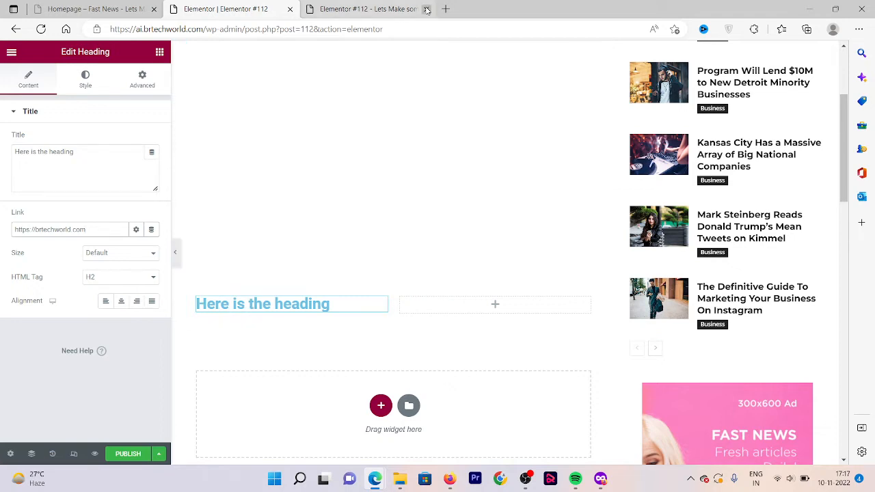
Step: Try the Large size and H1 tag on the heading, settling on size XXL and HTML tag div
click(118, 260)
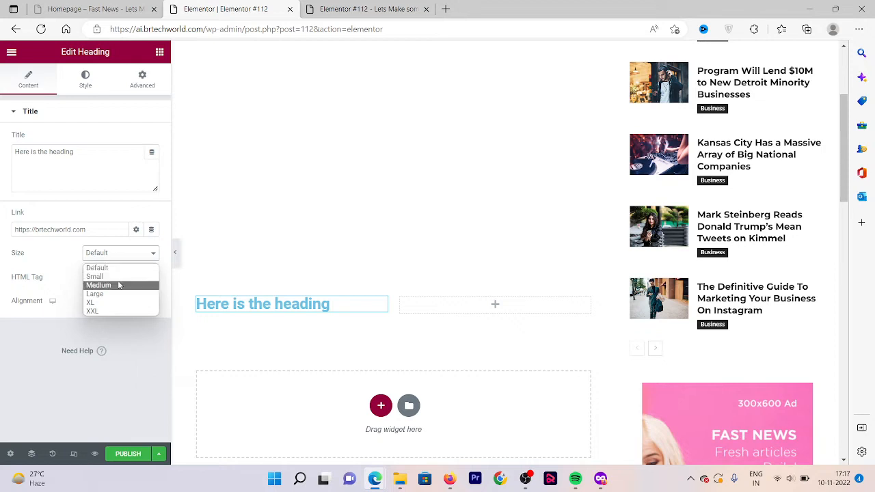
key(Escape)
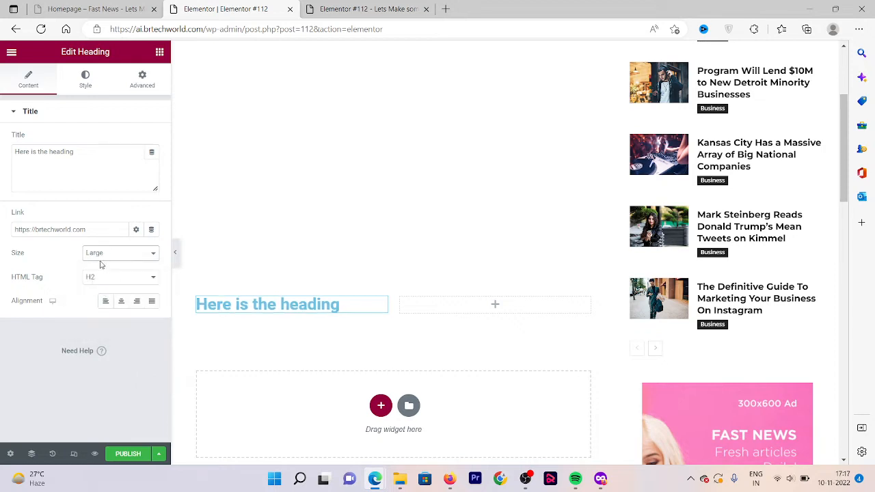
click(112, 263)
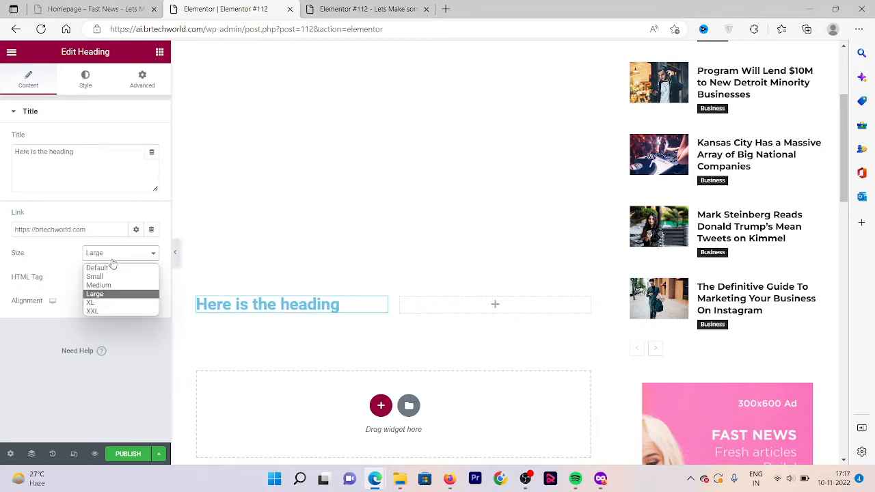
click(107, 311)
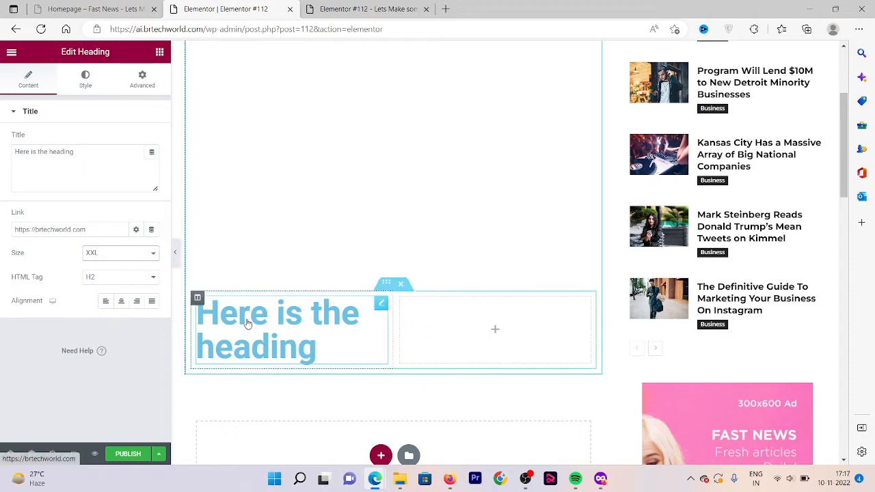
click(151, 280)
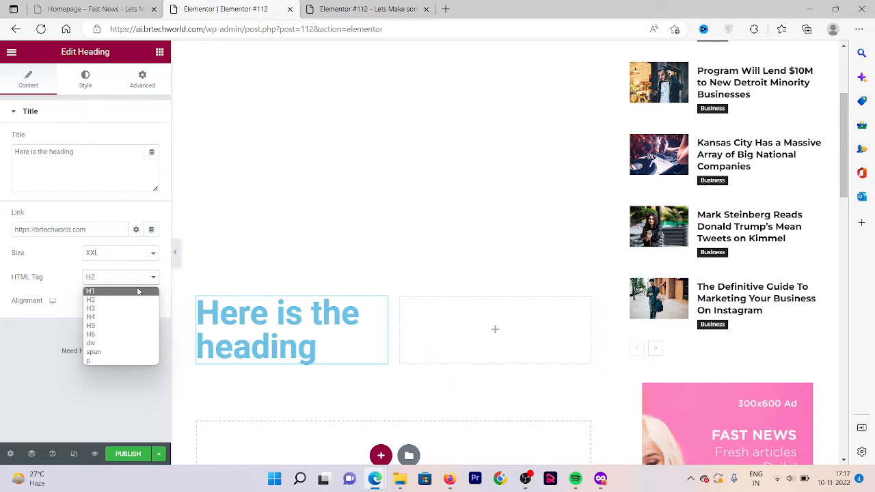
click(137, 291)
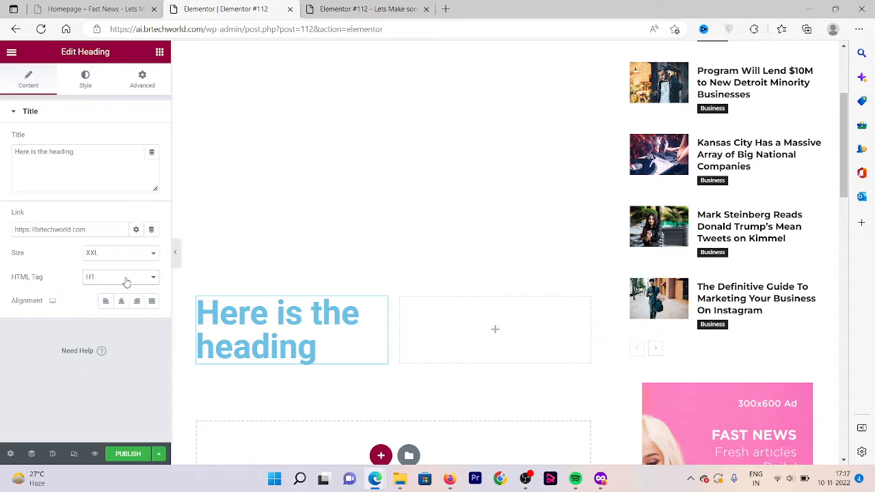
click(125, 281)
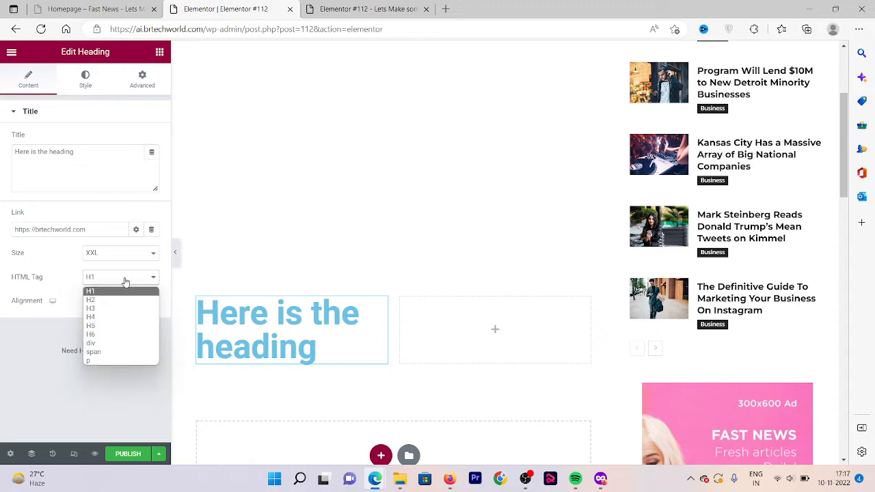
click(112, 343)
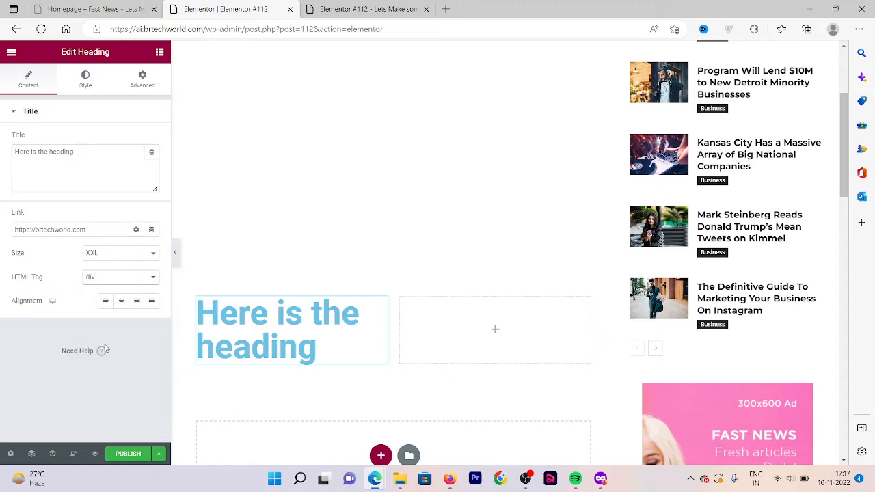
Step: Try centered and right alignment on the heading, then set it to Justified
click(118, 308)
click(136, 303)
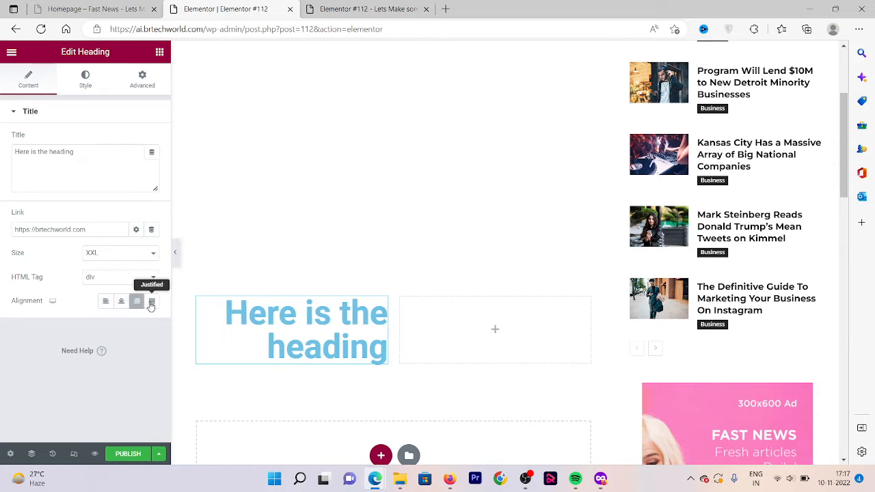
click(151, 304)
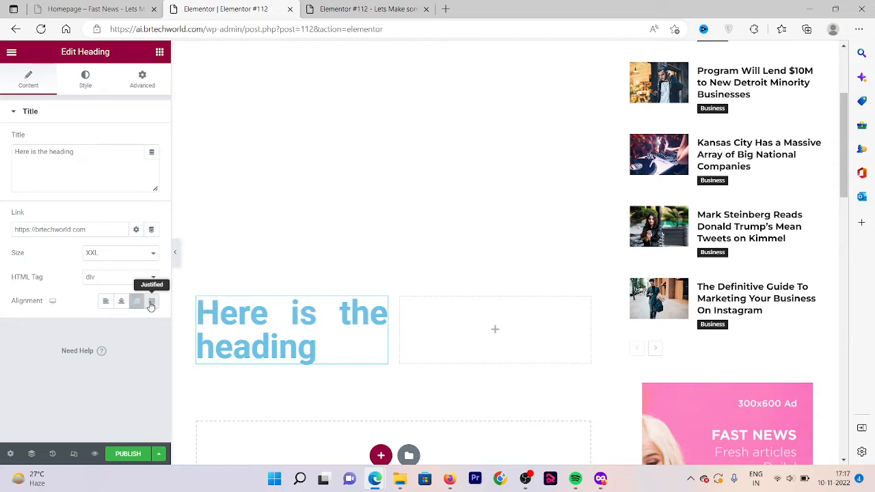
Step: Set the heading's text color to blue #0C15FF and look over the available global colors
click(74, 76)
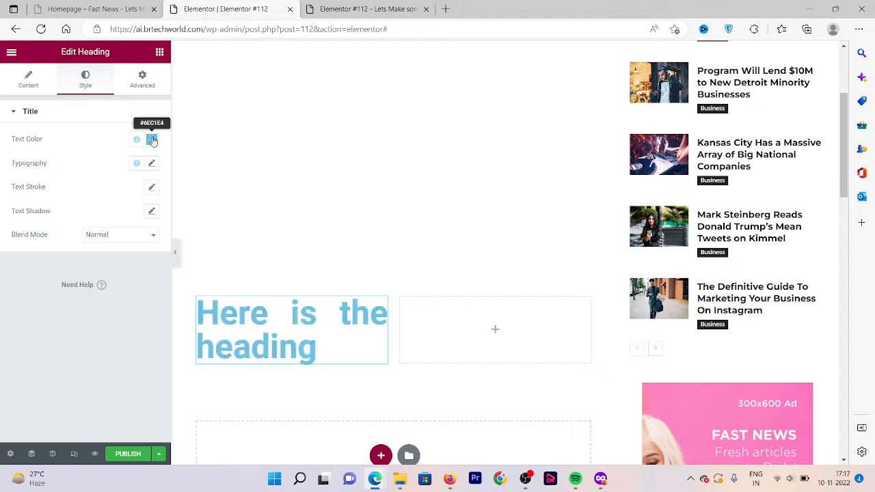
click(151, 140)
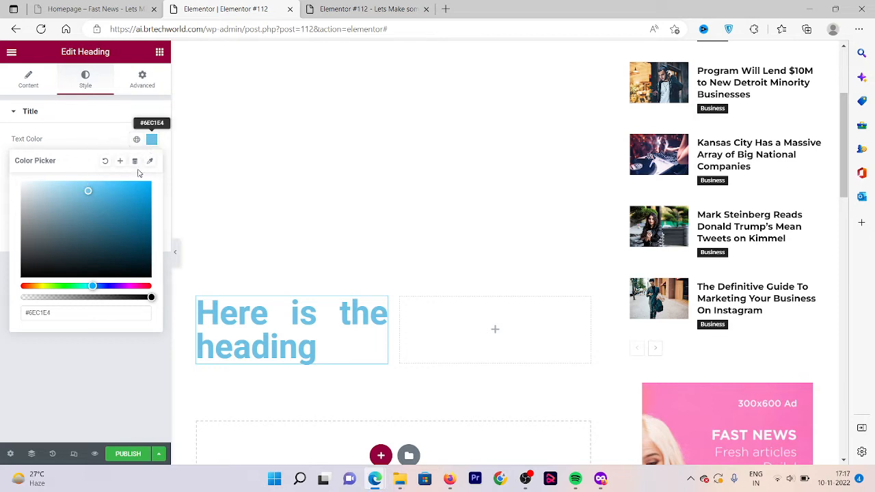
click(104, 185)
mouse_move(108, 212)
mouse_down()
mouse_move(129, 269)
mouse_move(145, 181)
mouse_up()
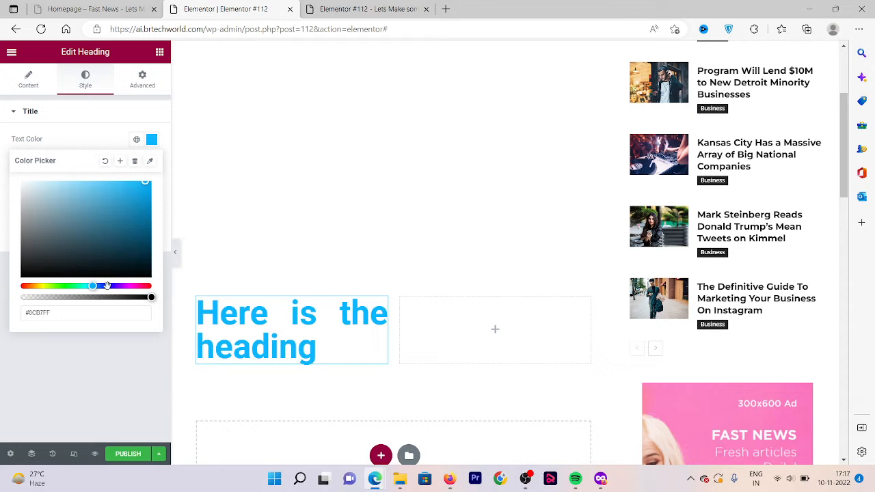
click(108, 286)
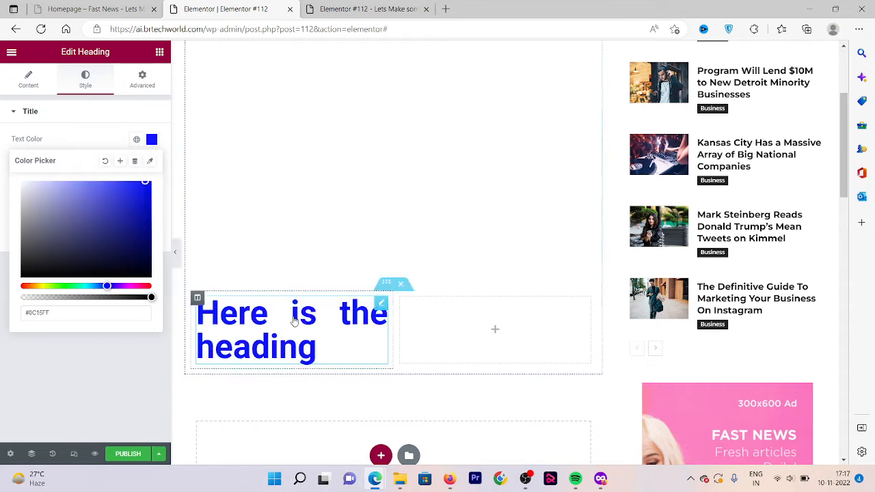
click(85, 353)
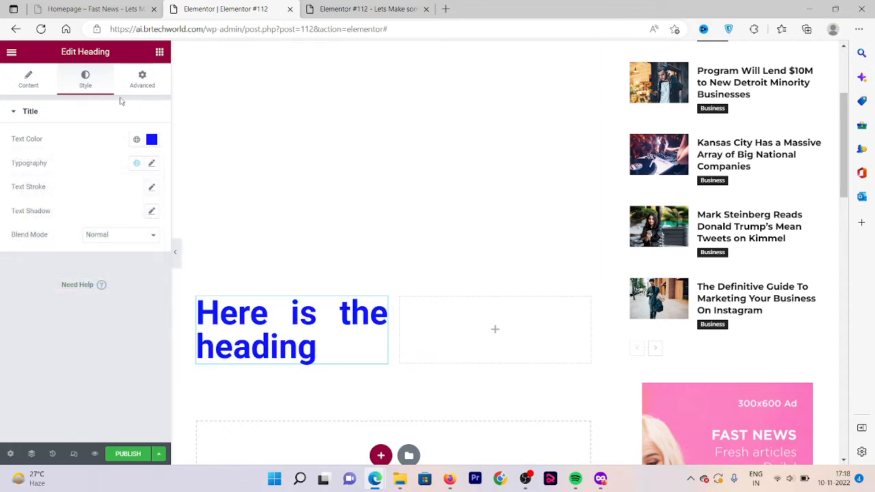
click(136, 140)
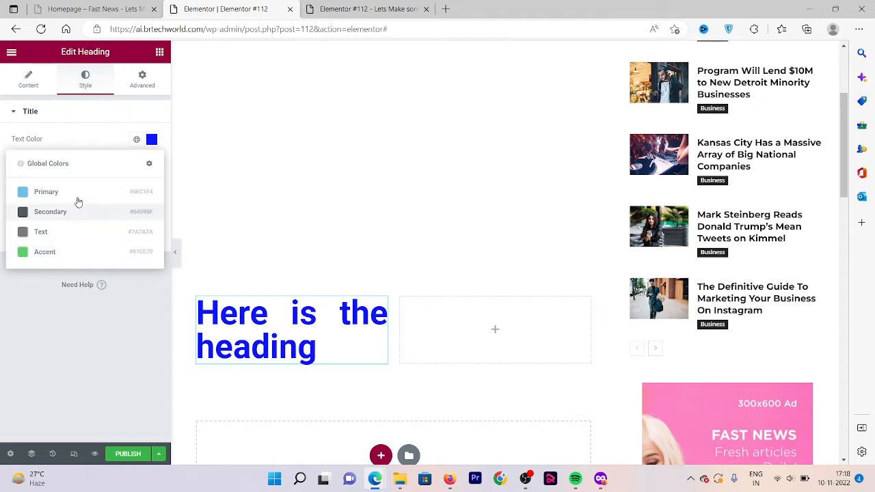
click(2, 341)
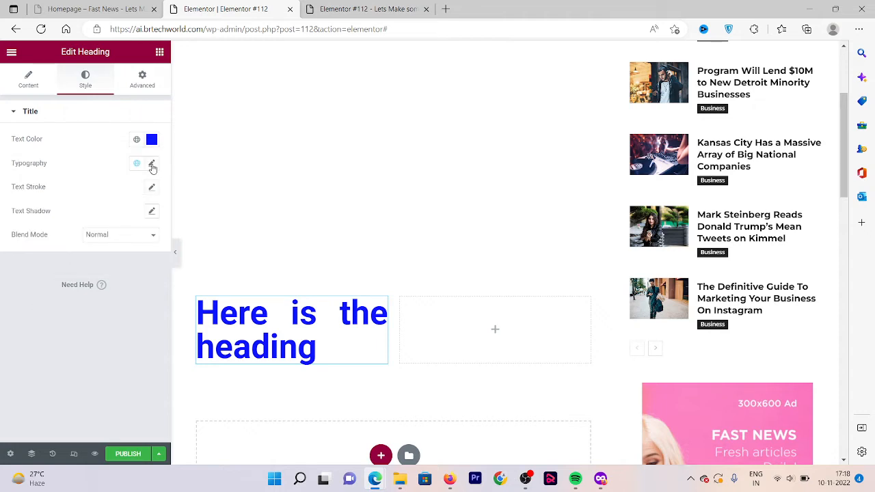
Step: Set the heading's typography to the Rochester font family, size 40 px and weight 900 (Black)
click(152, 164)
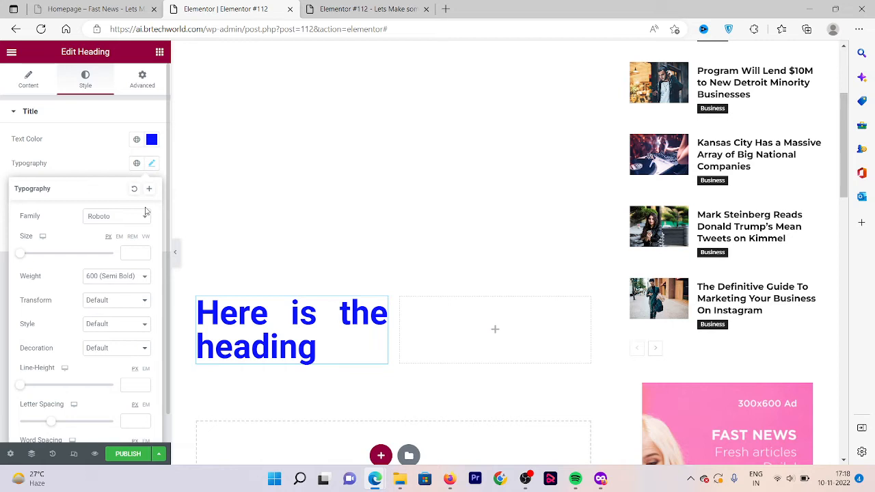
click(99, 224)
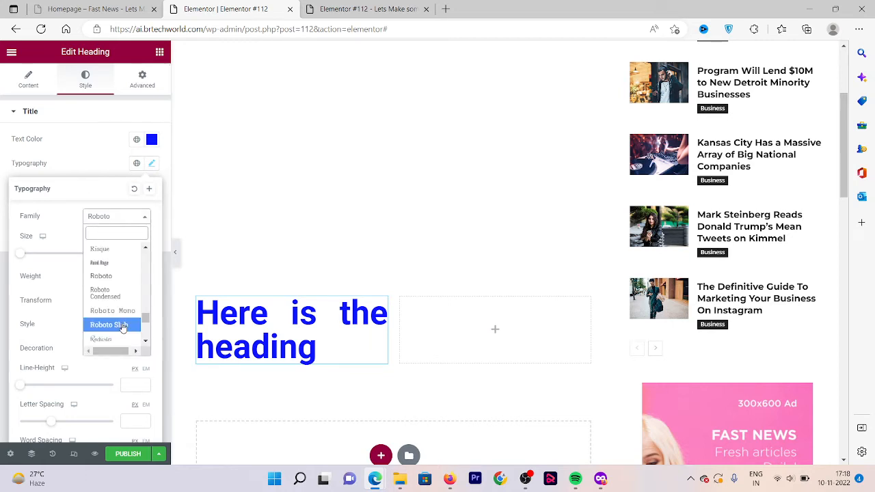
click(107, 338)
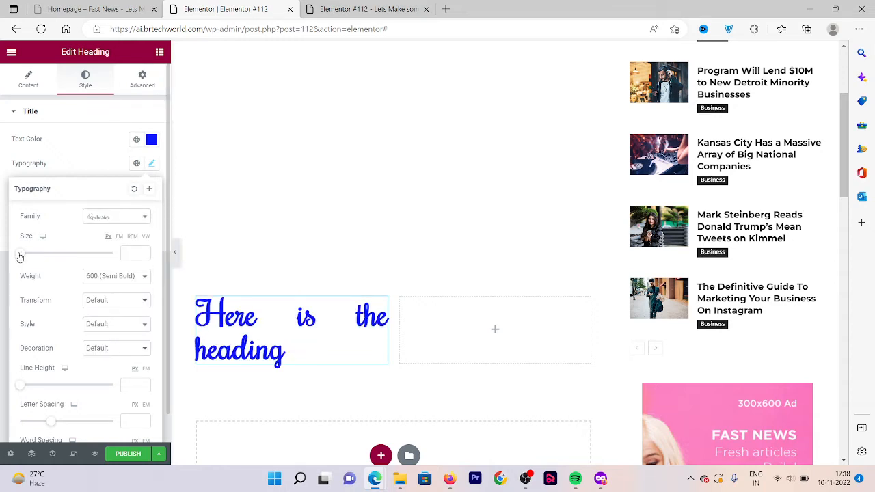
mouse_move(20, 256)
mouse_down()
mouse_move(64, 255)
mouse_move(37, 254)
mouse_up()
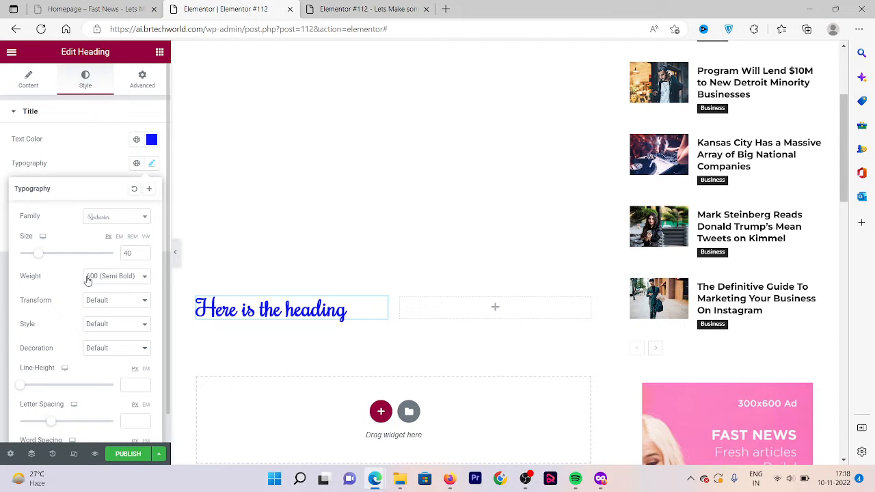
click(88, 279)
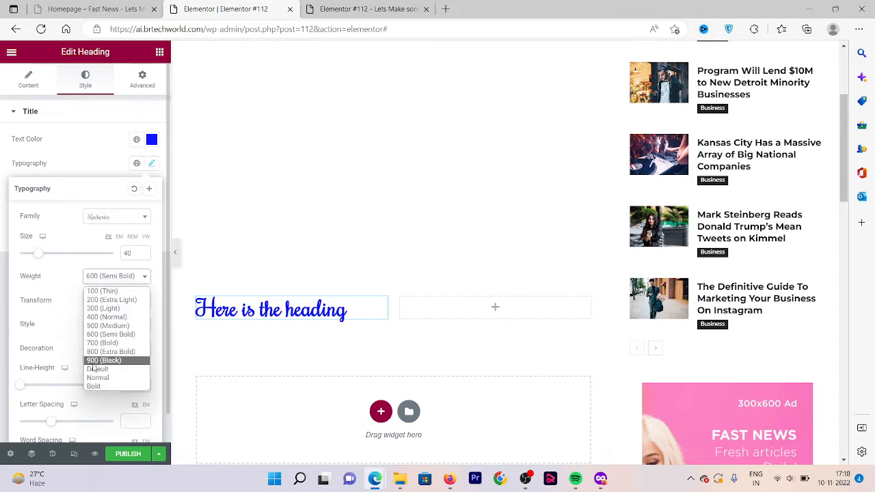
click(95, 361)
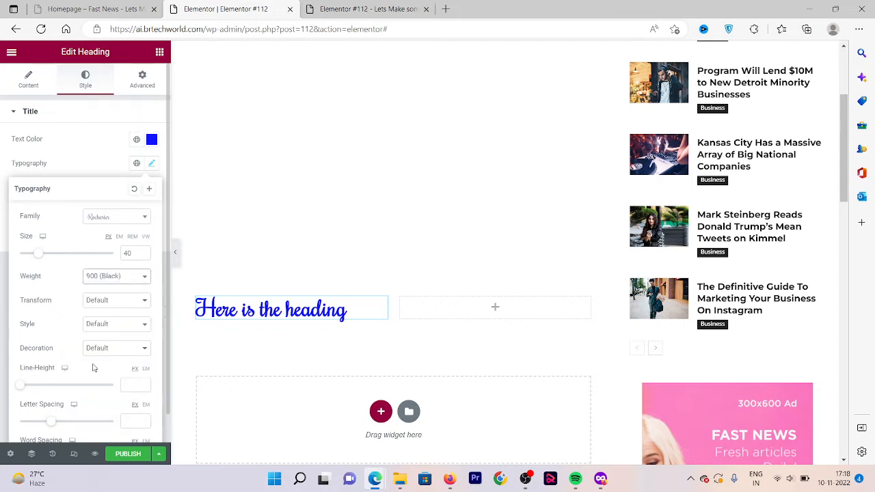
Step: Look over the heading's transform options, then try the Normal and Italic font styles and settle on Oblique
click(106, 304)
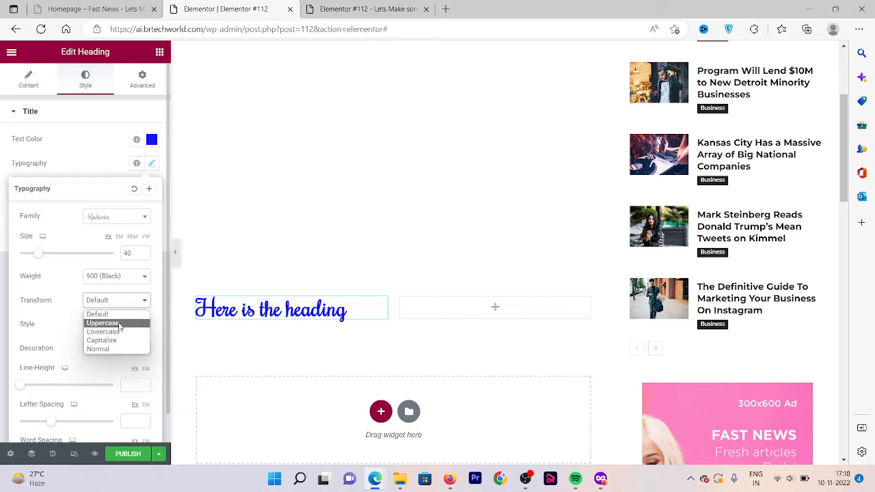
click(63, 333)
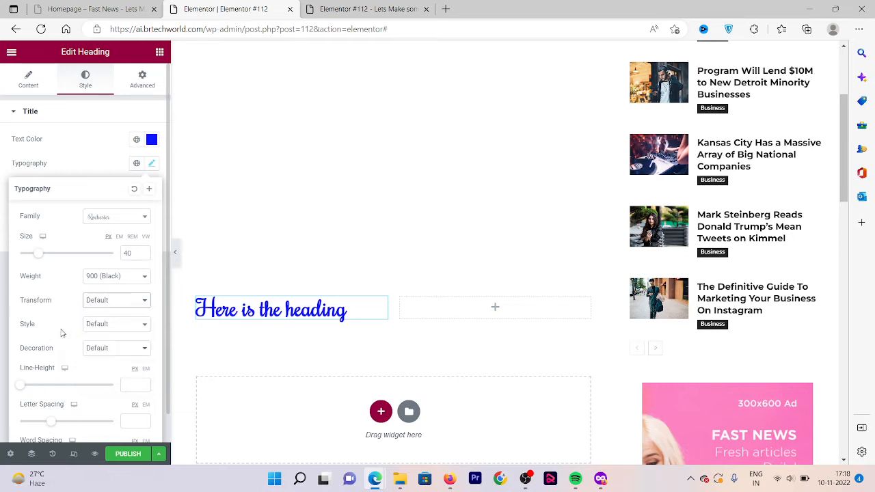
click(96, 328)
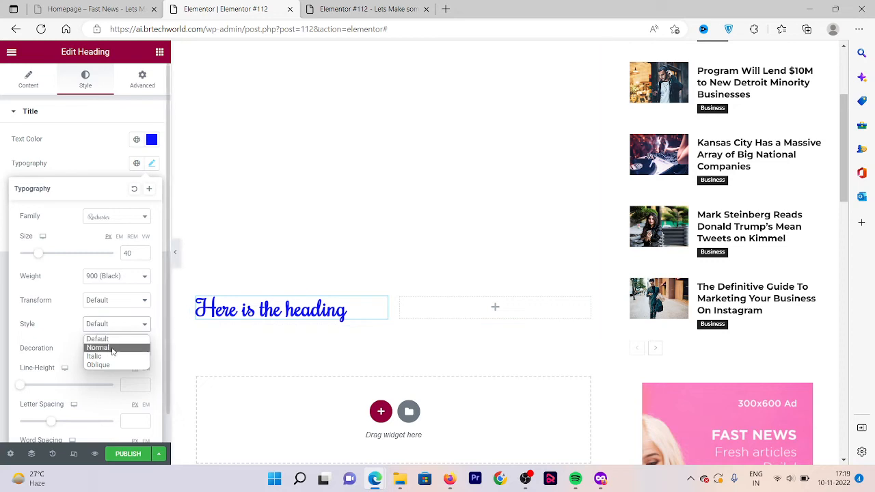
click(113, 349)
click(95, 324)
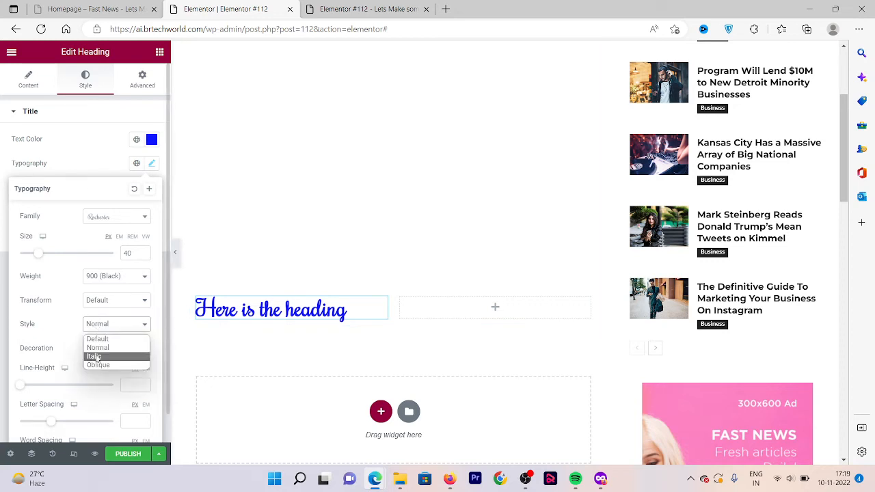
click(95, 356)
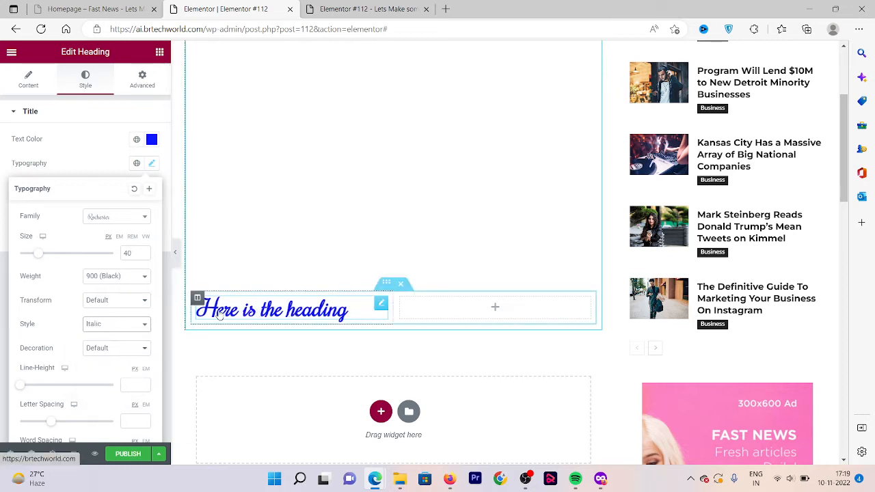
key(Down)
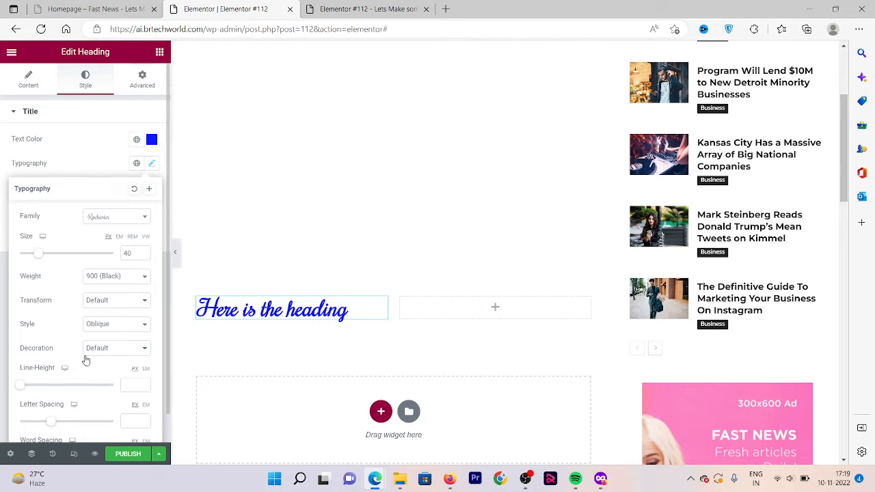
Step: Try the Underline, Overline and Line Through decorations on the heading, then set its decoration to None
click(86, 352)
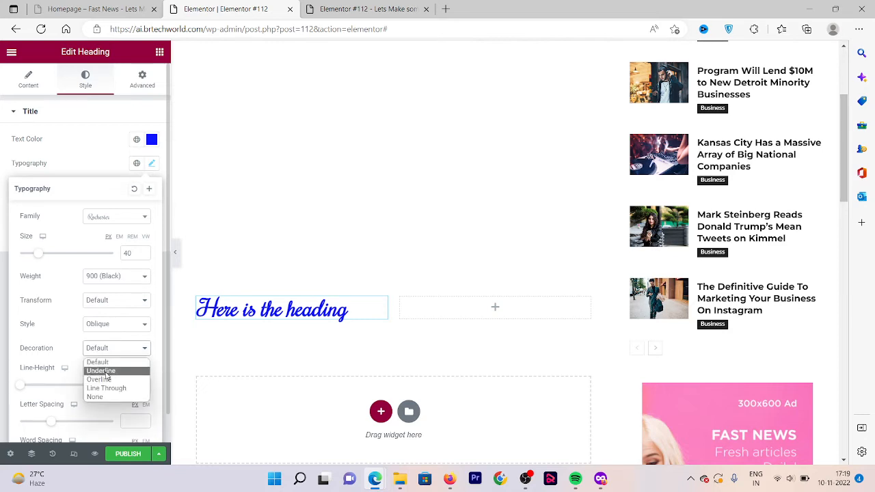
click(106, 373)
click(102, 353)
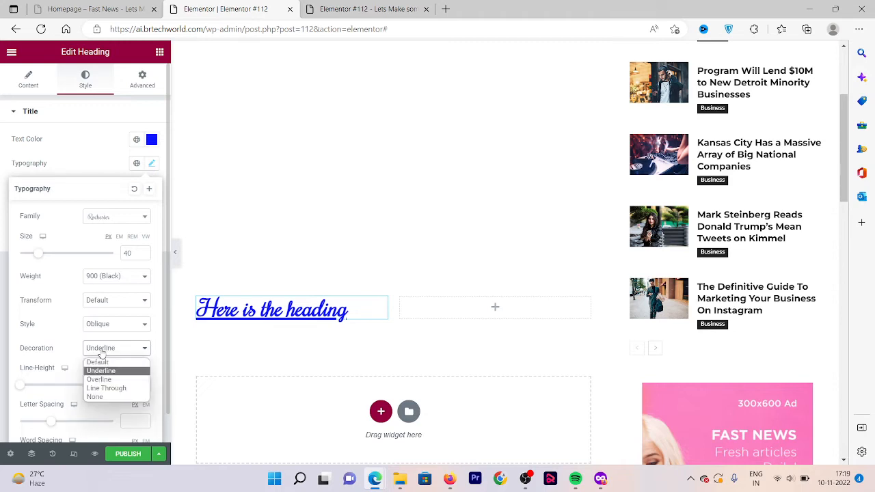
click(99, 379)
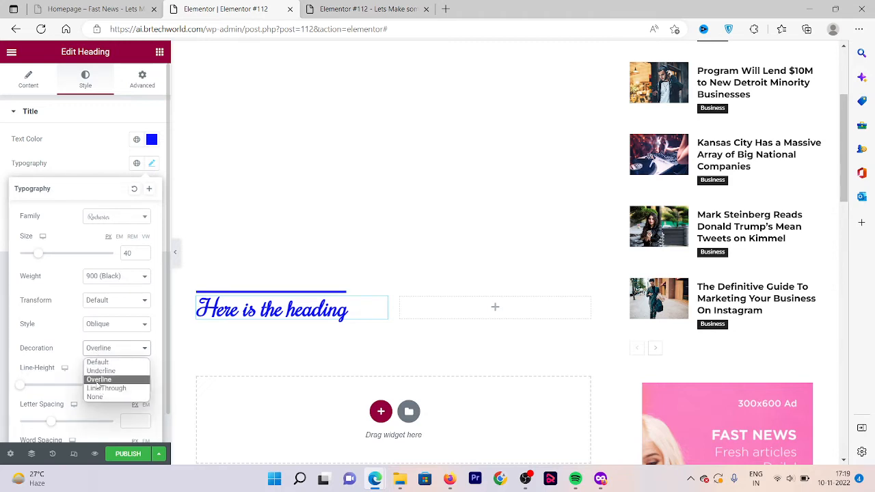
click(105, 387)
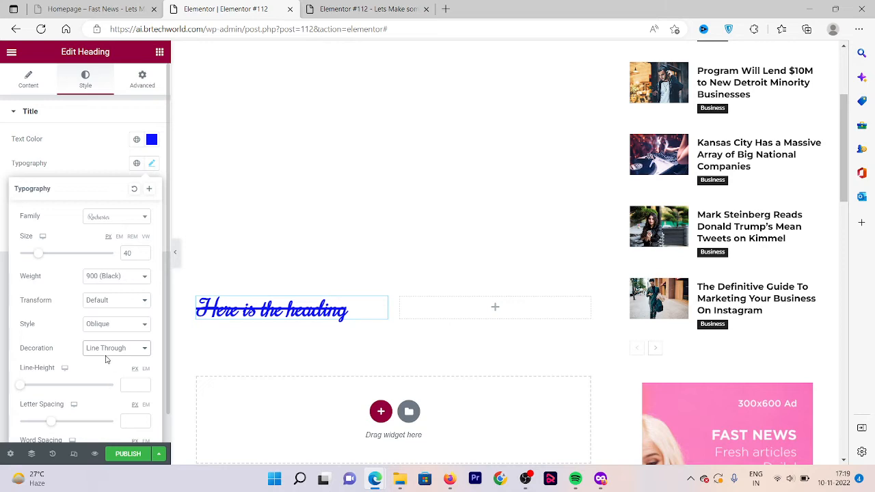
click(106, 348)
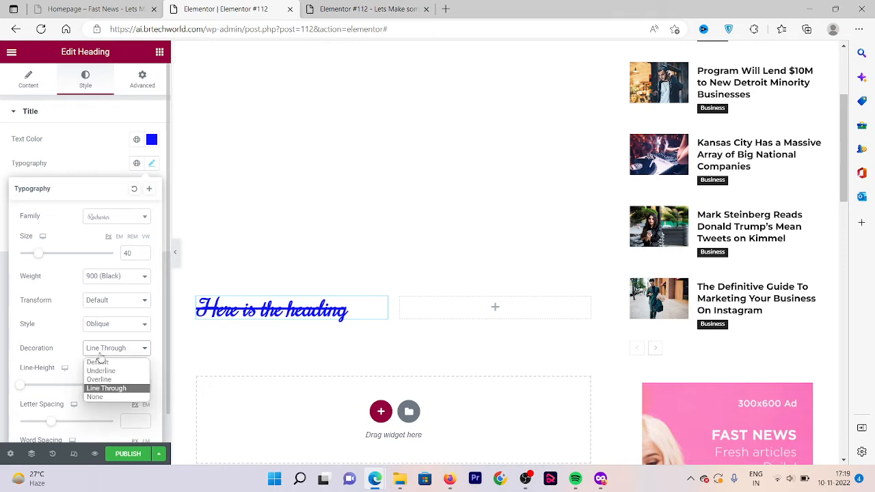
click(93, 397)
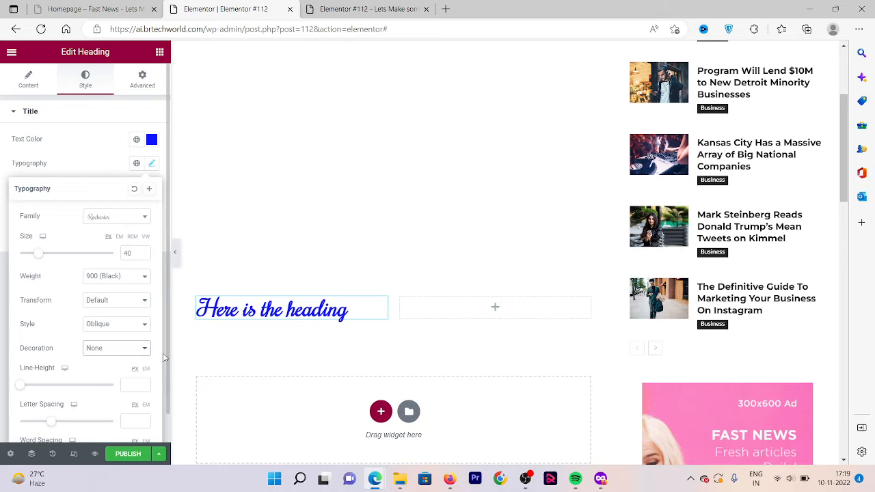
Step: Set the heading's line height to 1 px in its typography settings
scroll(162, 389, down, 1)
click(162, 389)
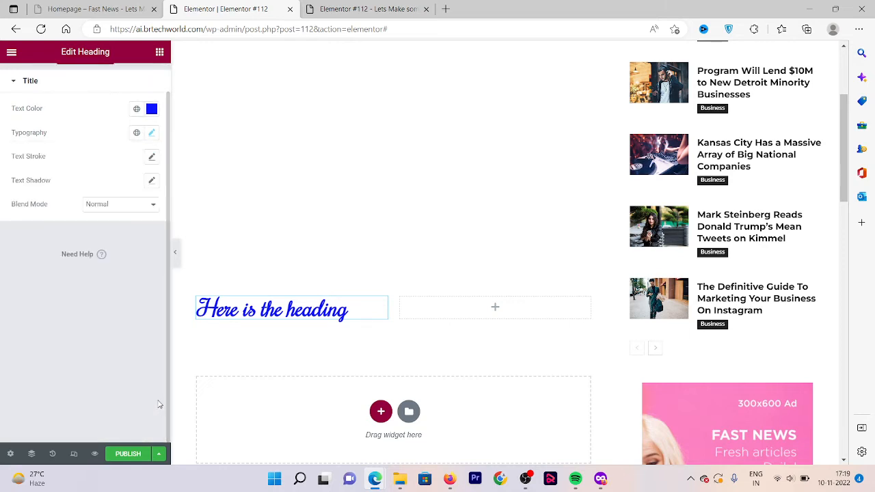
click(153, 134)
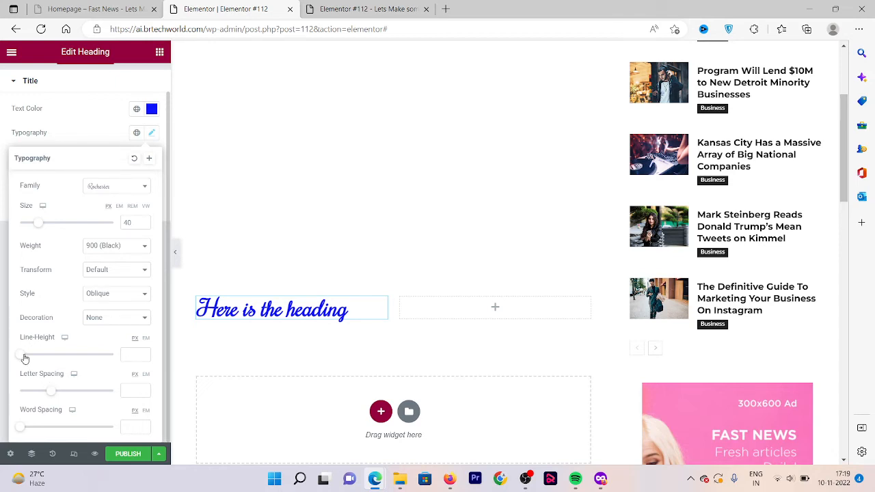
mouse_move(24, 357)
mouse_down()
mouse_move(129, 361)
mouse_move(2, 365)
mouse_up()
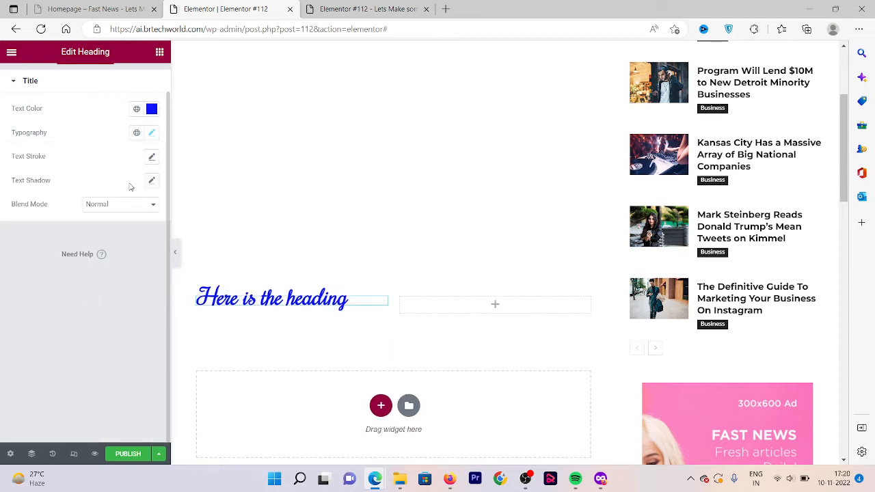
Step: Set the heading's letter spacing to -0.5 px and its word spacing to 25 px
click(151, 132)
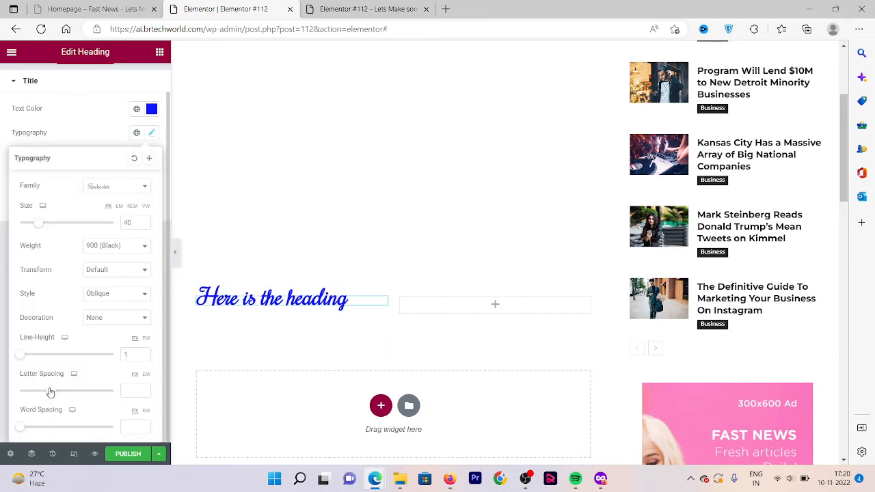
mouse_move(49, 392)
mouse_down()
mouse_move(108, 389)
mouse_move(47, 390)
mouse_up()
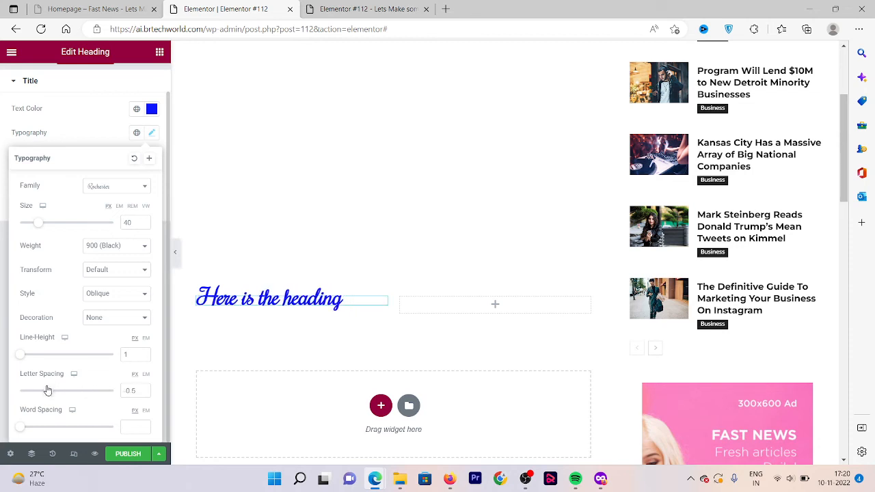
drag(19, 429, 45, 431)
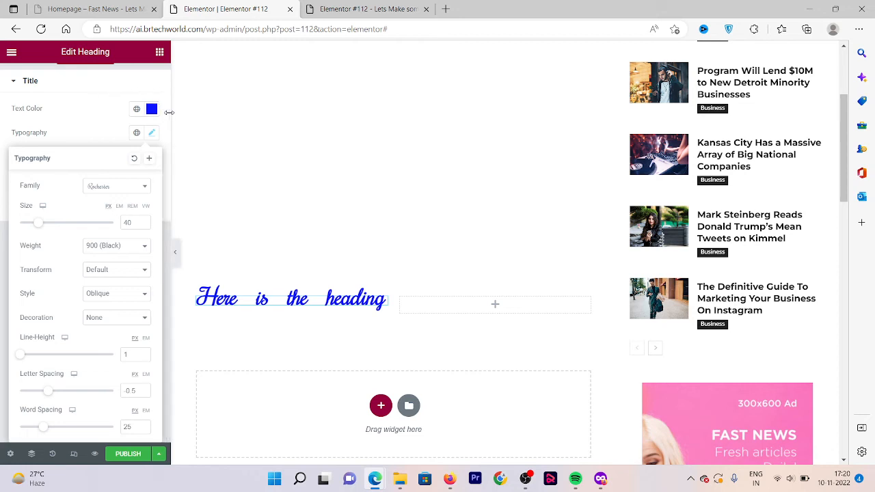
click(52, 90)
click(48, 112)
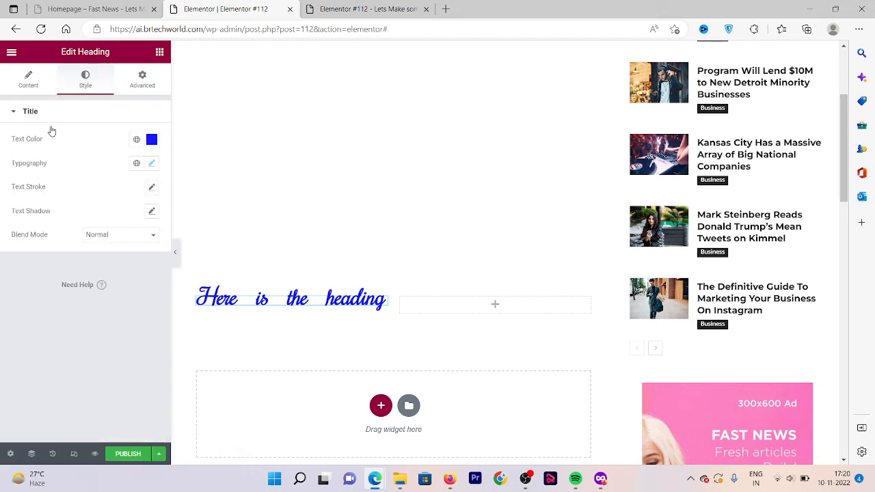
Step: Adjust the heading's text stroke and give it a text shadow with blur 10, horizontal offset 5 and vertical offset 10
click(154, 192)
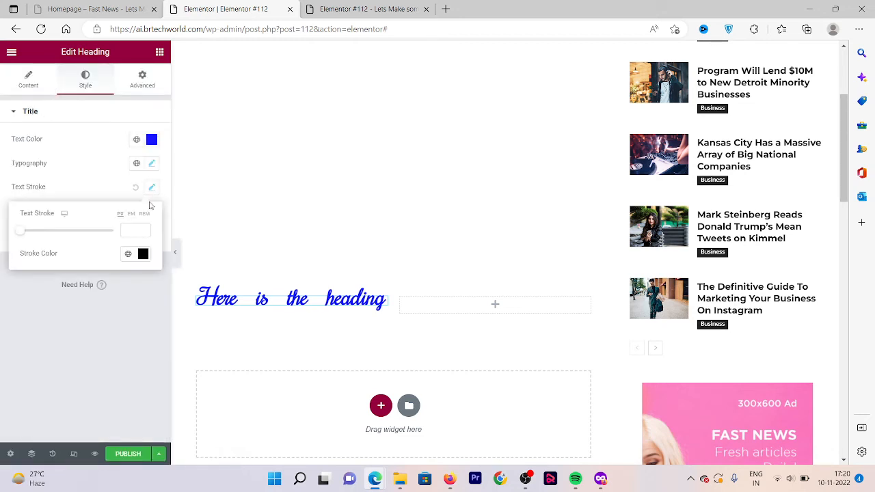
drag(20, 233, 52, 231)
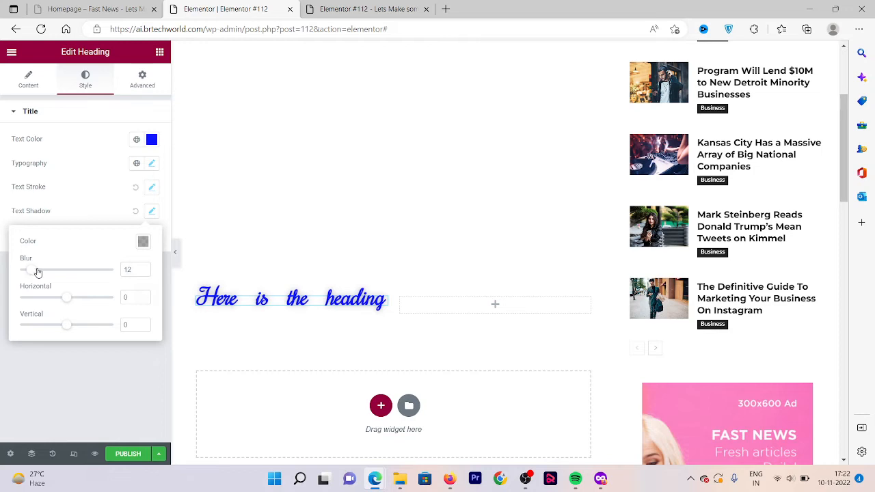
mouse_move(34, 271)
mouse_down()
mouse_move(55, 271)
mouse_move(35, 271)
mouse_up()
drag(80, 302, 70, 301)
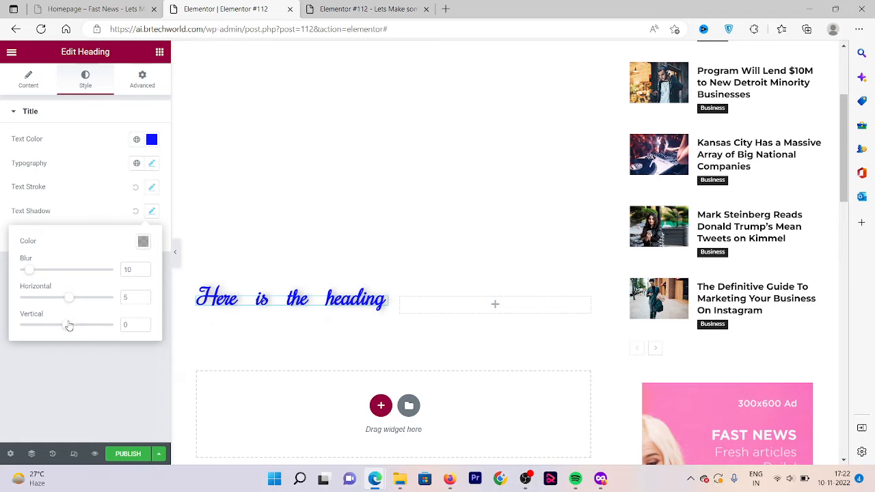
drag(68, 332, 72, 331)
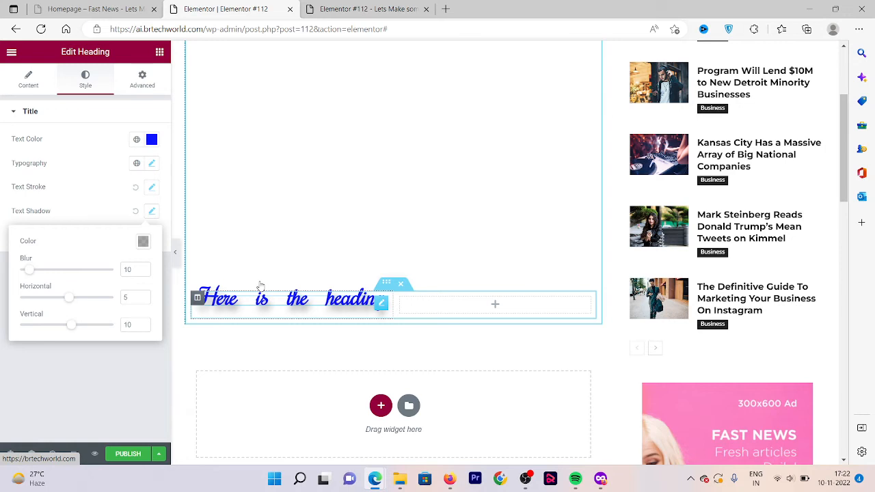
click(127, 358)
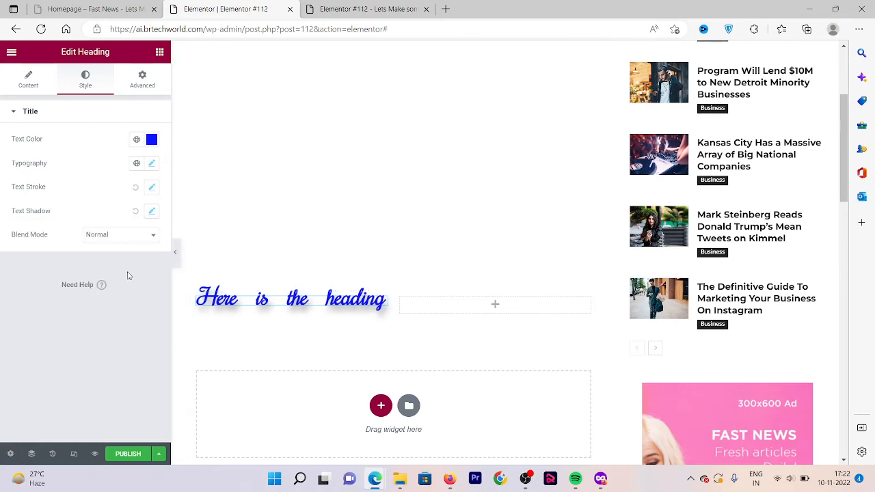
Step: Set the heading's blend mode to Darken and look over the other blend modes
click(127, 239)
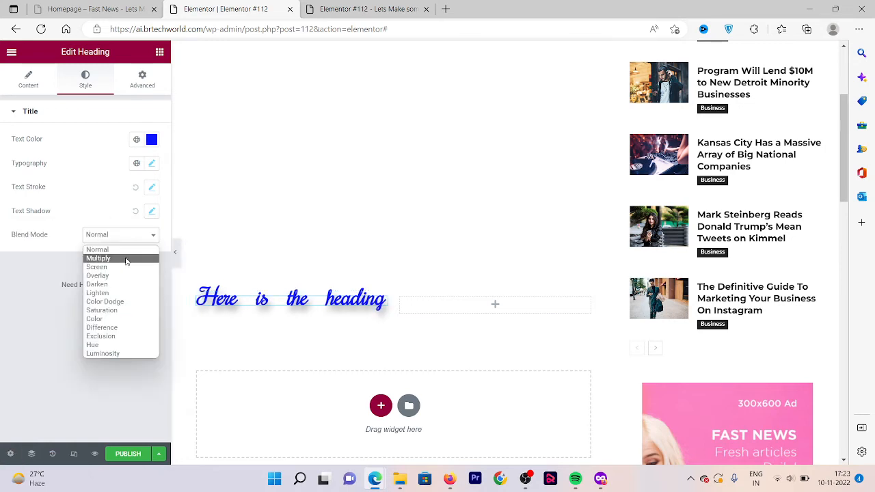
click(113, 283)
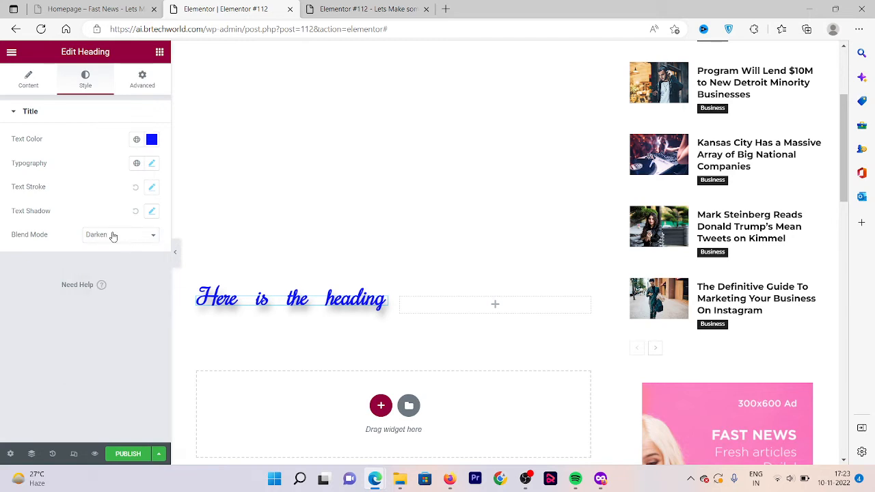
click(113, 235)
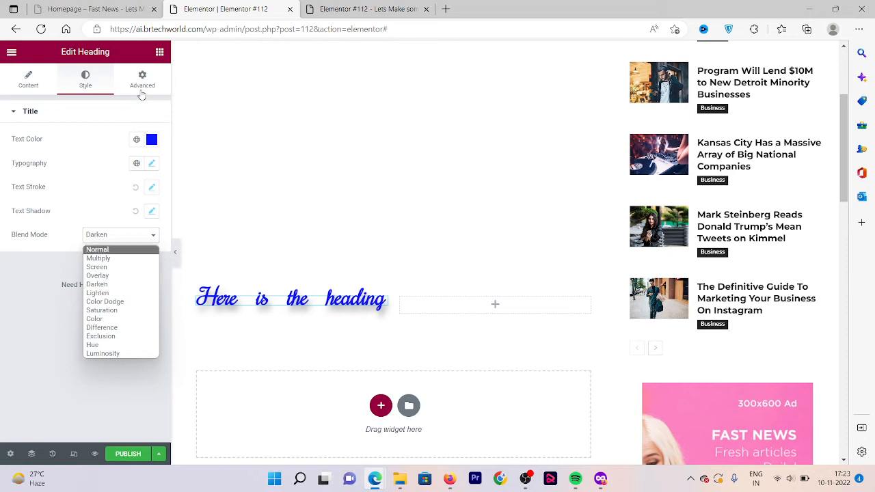
click(139, 84)
Step: Try a linked 10 px margin on all sides of the heading in its advanced layout settings, then clear it
click(137, 84)
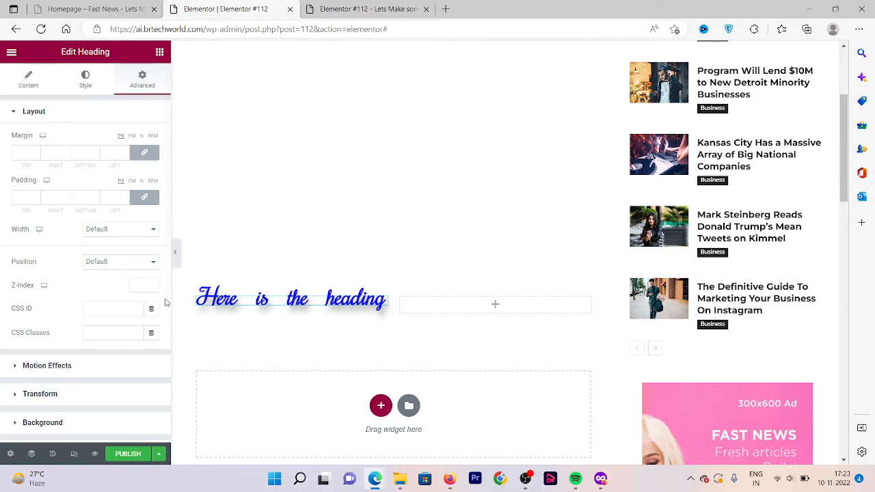
drag(169, 299, 164, 205)
click(28, 153)
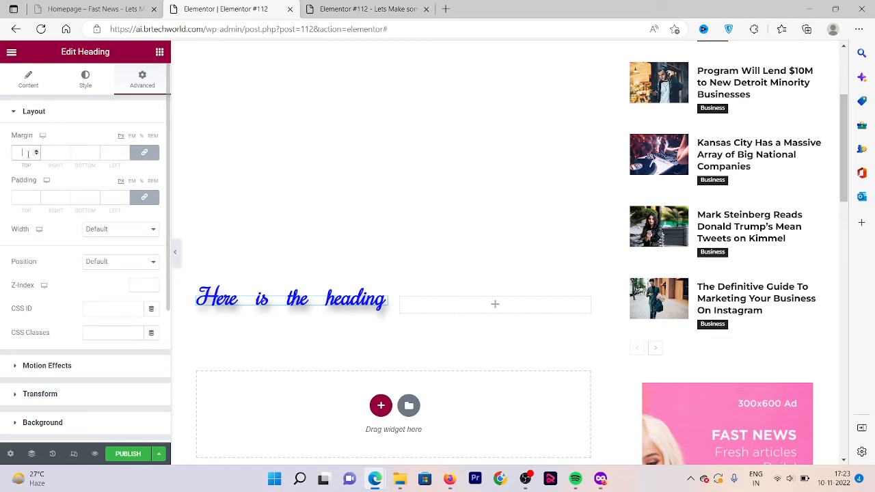
text(10)
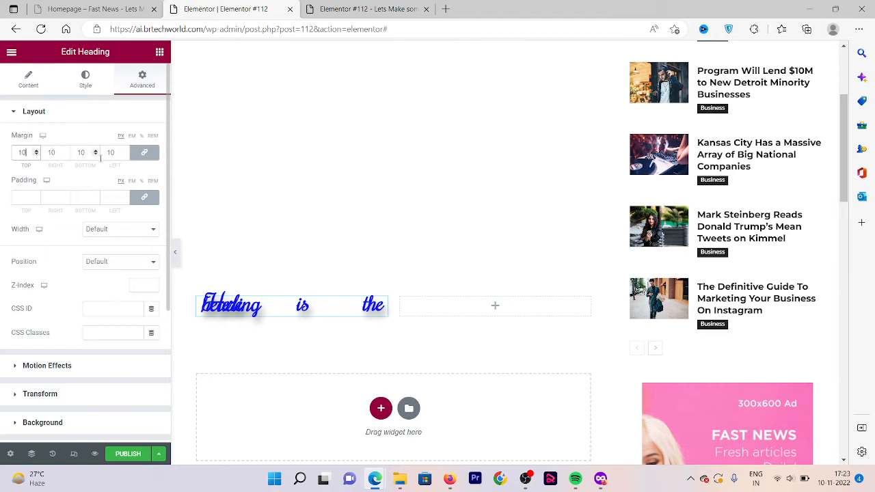
key(BackSpace)
key(BackSpace)
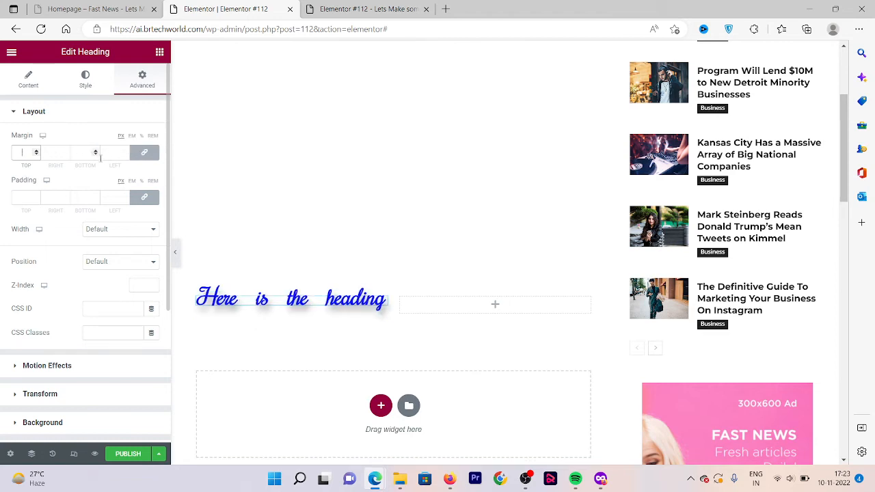
Step: Unlink the heading's margin values and set only the top margin to 10 px
click(140, 155)
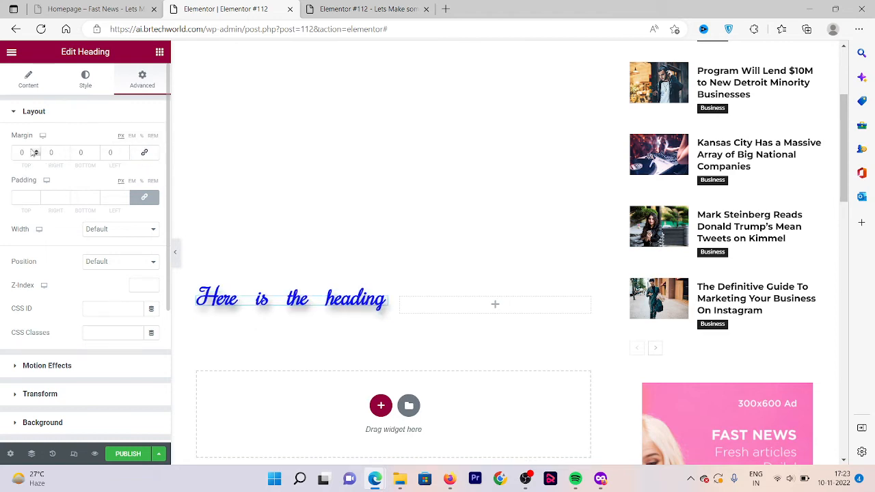
click(19, 153)
text(1)
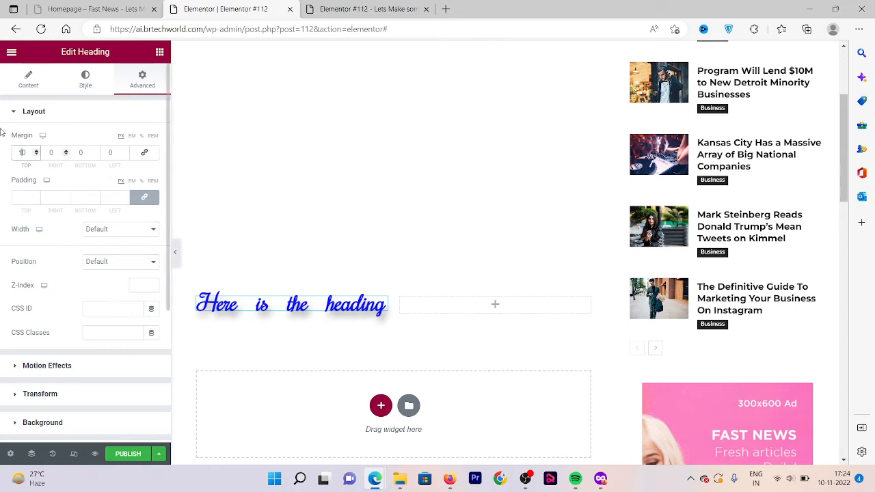
drag(24, 135, 4, 181)
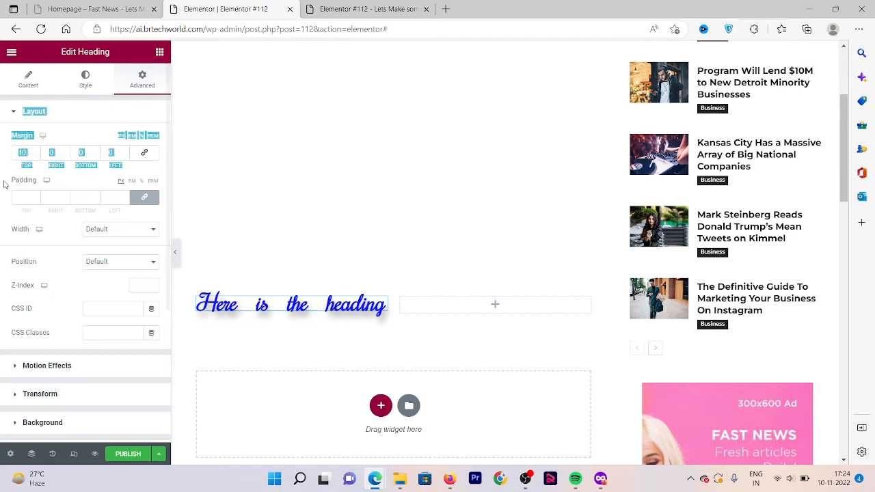
click(4, 183)
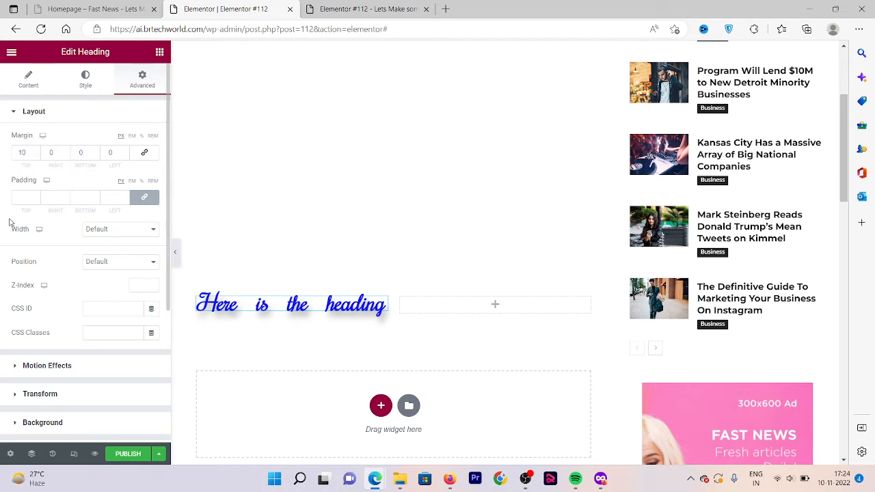
Step: Set the heading's width to Inline (auto) and try its vertical alignment options, ending with End
click(107, 233)
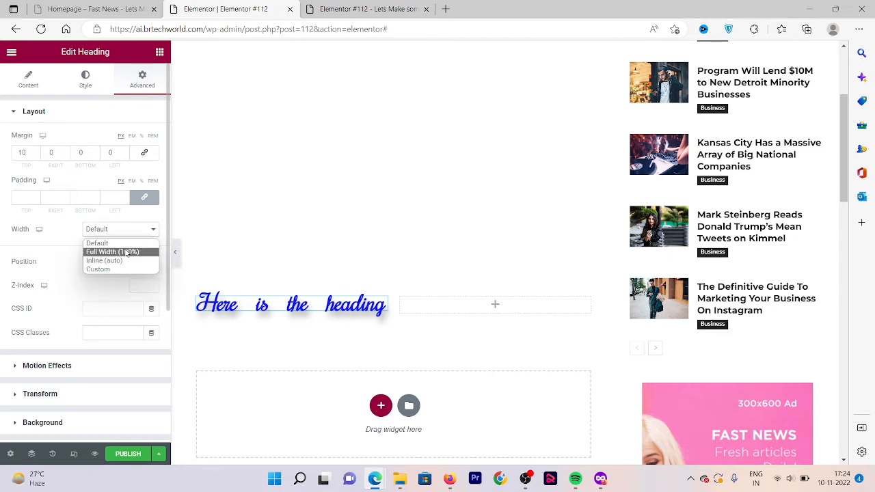
click(126, 252)
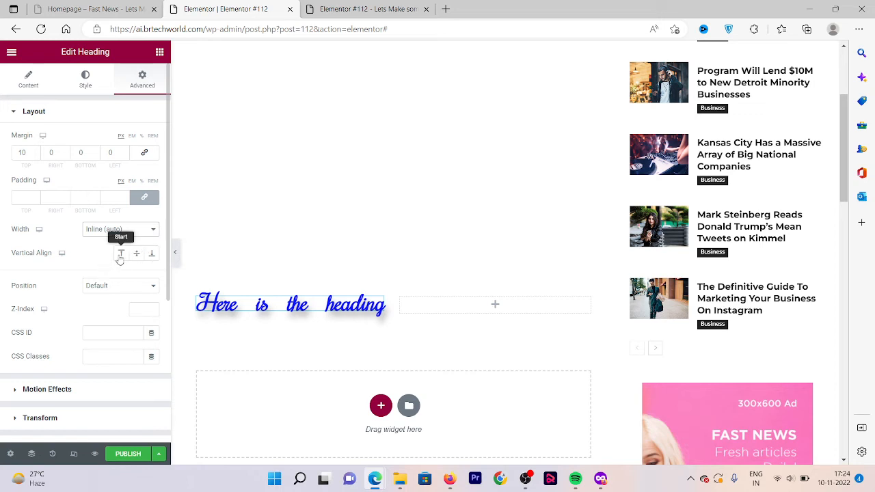
click(120, 257)
click(136, 257)
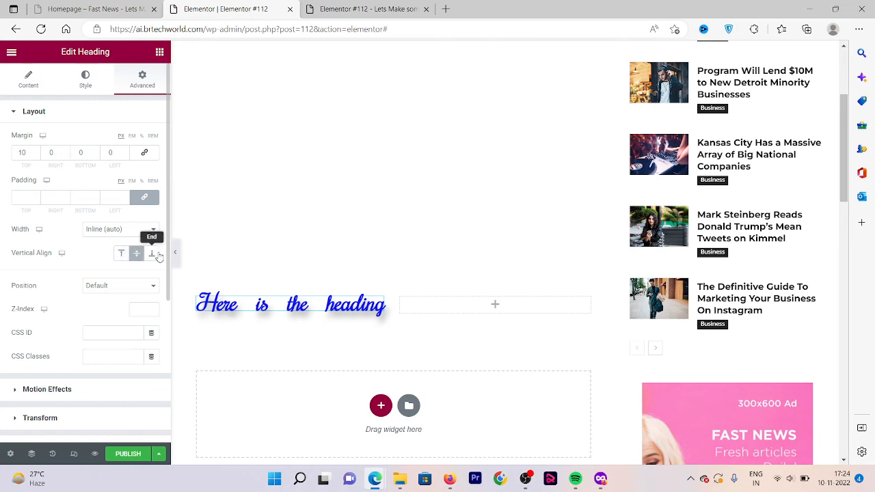
click(156, 254)
Step: Try the Fade In entrance animation on the heading, then switch it to Fade In Left
scroll(148, 293, down, 3)
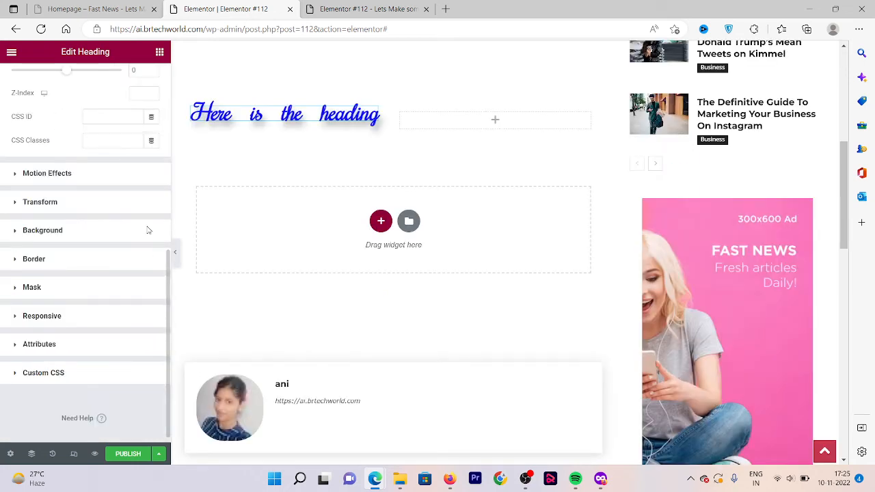
click(95, 176)
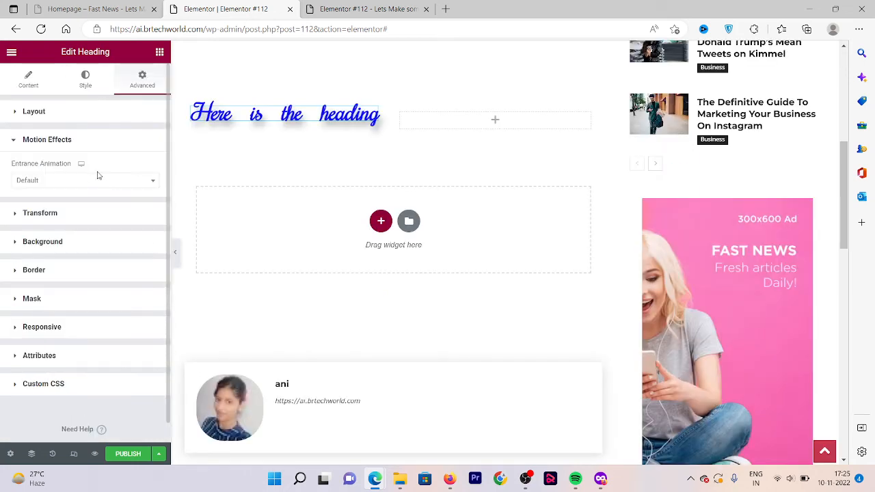
click(103, 181)
click(102, 181)
click(102, 180)
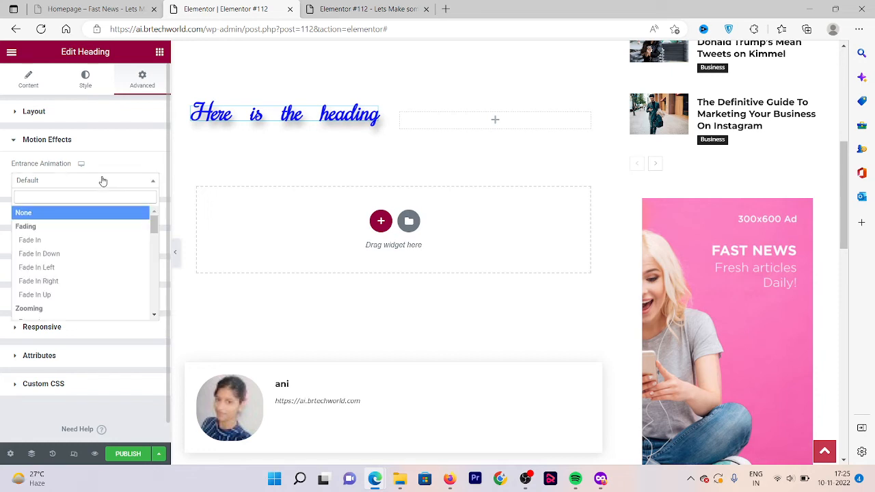
click(95, 240)
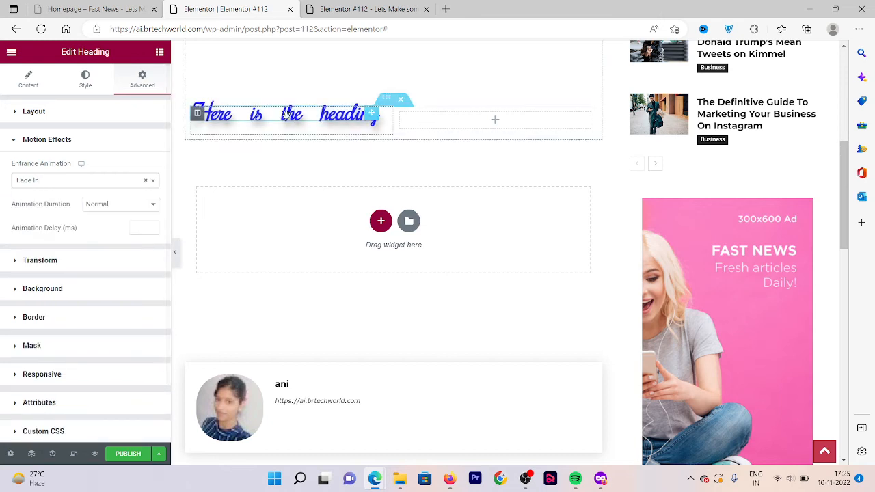
click(83, 182)
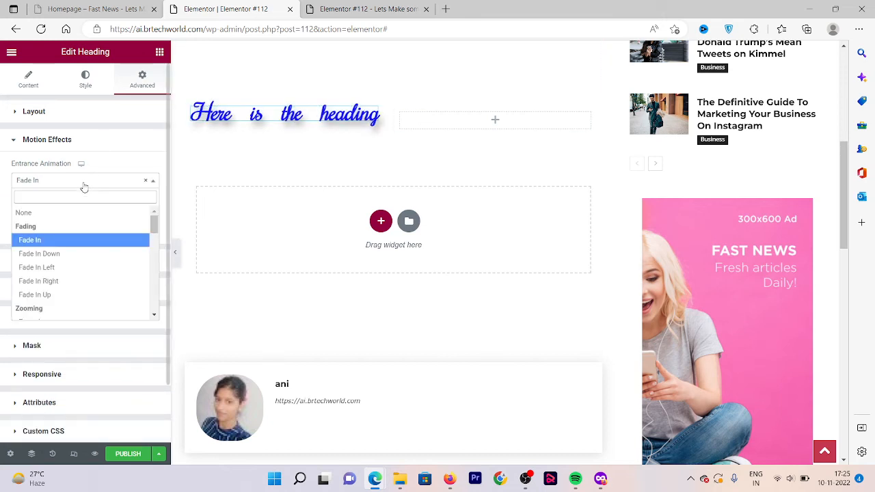
click(60, 269)
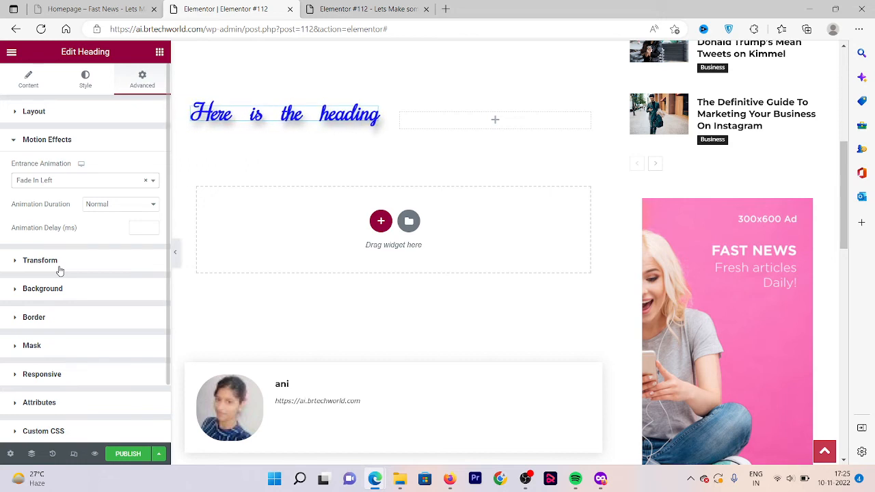
Step: Try the Fast animation duration, then set the duration to Slow and the animation delay to 8000 ms
click(118, 207)
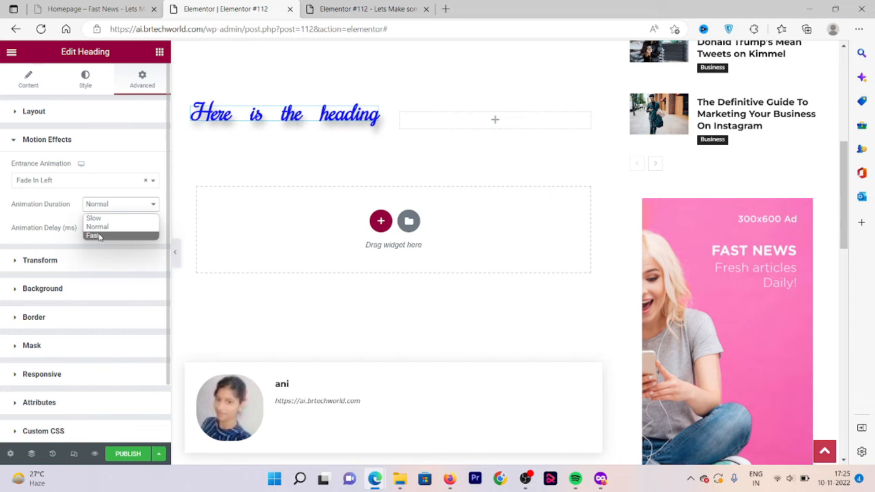
click(97, 235)
click(113, 209)
click(93, 219)
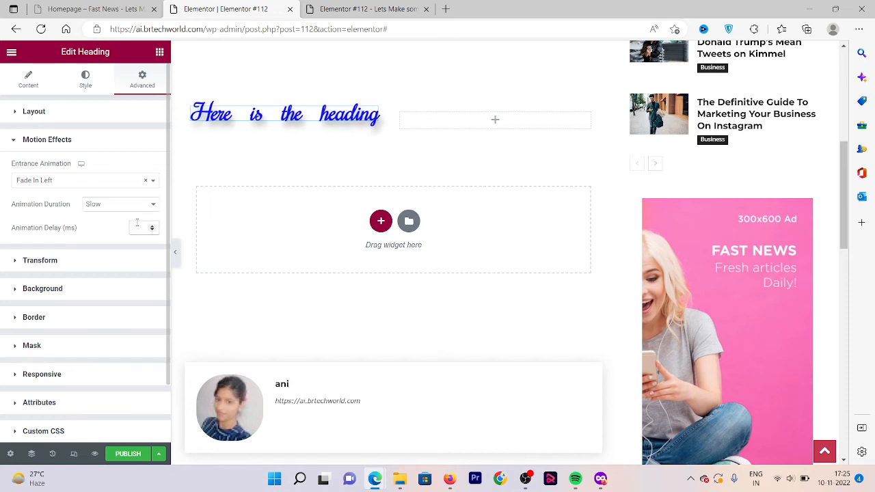
text(8000)
Step: Try flipping the heading vertically and horizontally in the transform settings, then remove both flips
click(51, 273)
click(51, 267)
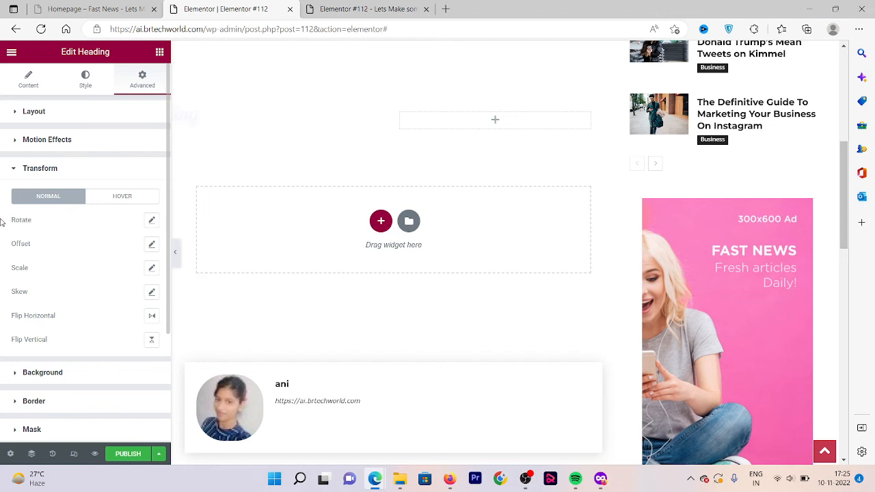
drag(2, 221, 54, 344)
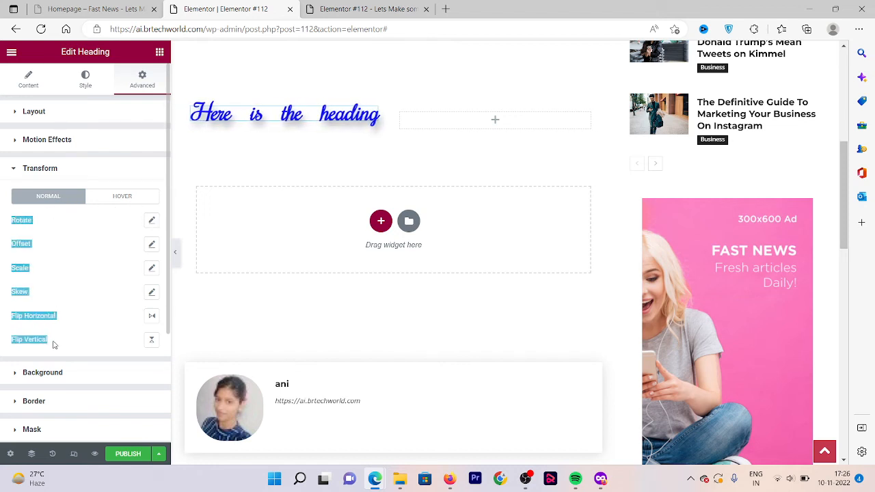
click(152, 341)
click(152, 339)
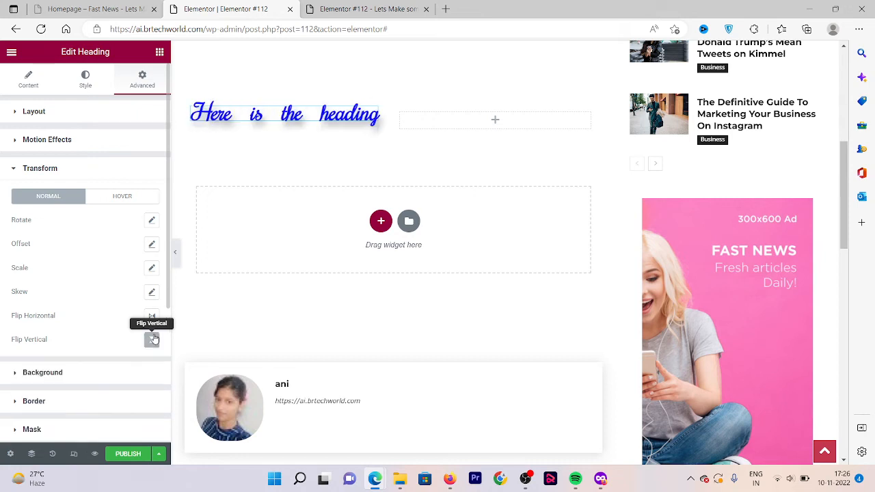
click(151, 315)
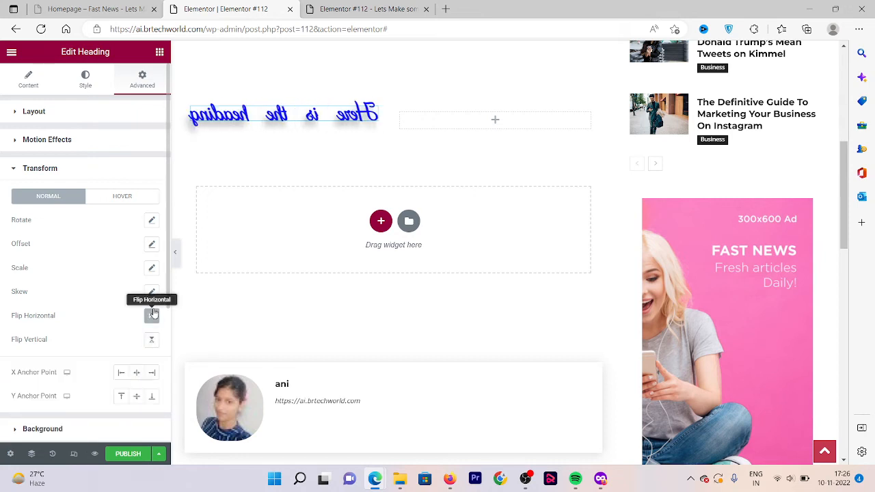
click(152, 315)
Step: Skew the heading horizontally, setting Skew X to 31
click(151, 292)
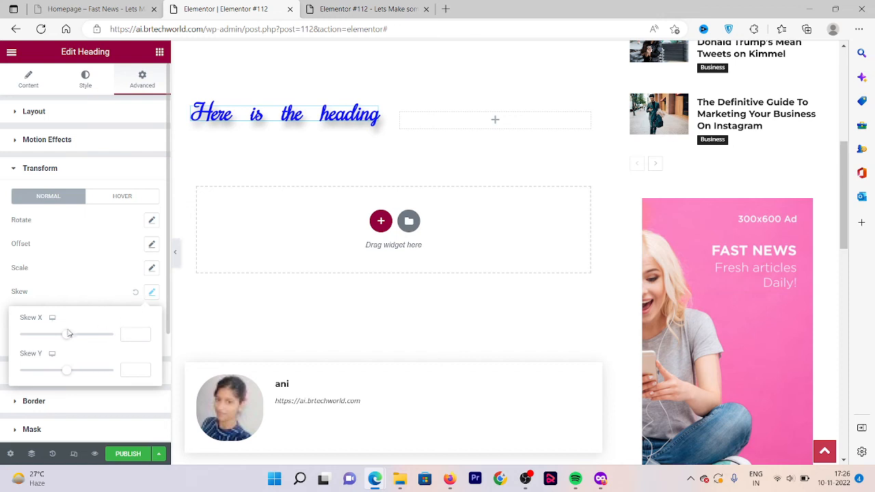
mouse_move(69, 333)
mouse_down()
mouse_move(107, 336)
mouse_move(54, 341)
mouse_move(73, 343)
mouse_up()
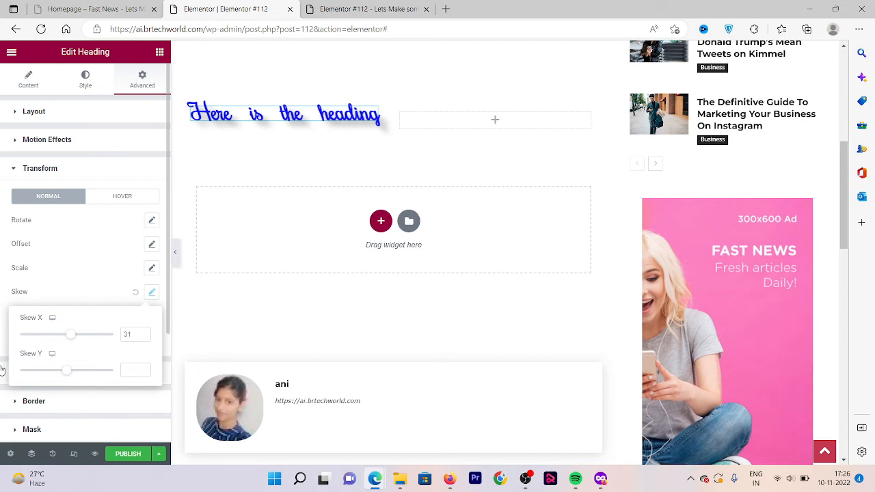
click(1, 337)
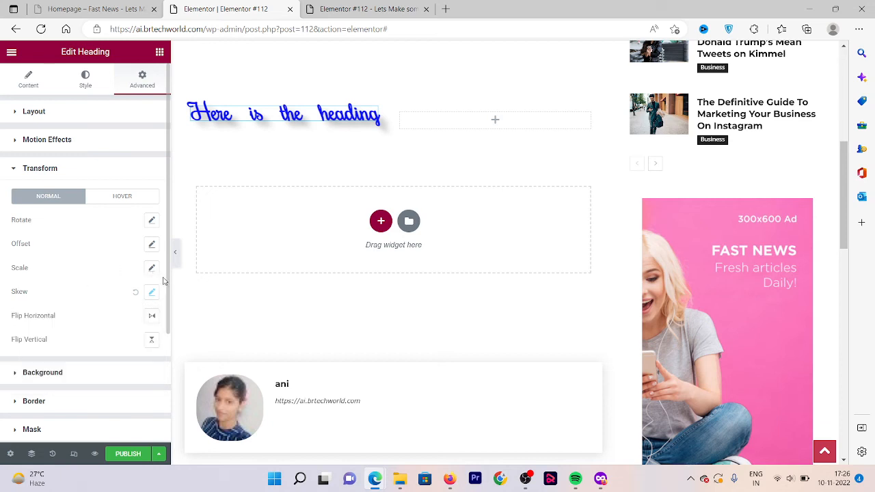
Step: Try scaling the heading to 0.4 and then 0.7 with its proportions kept
click(150, 270)
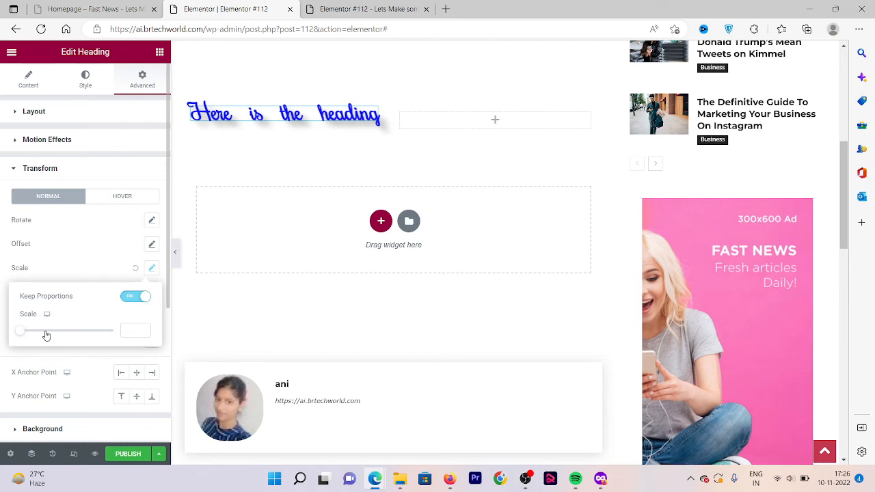
mouse_move(27, 332)
mouse_down()
mouse_move(92, 330)
mouse_move(28, 332)
mouse_move(41, 334)
mouse_up()
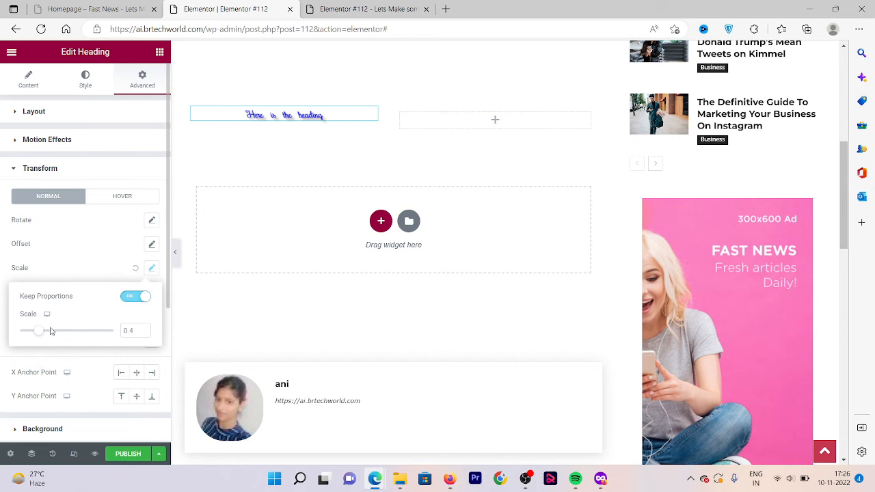
click(52, 331)
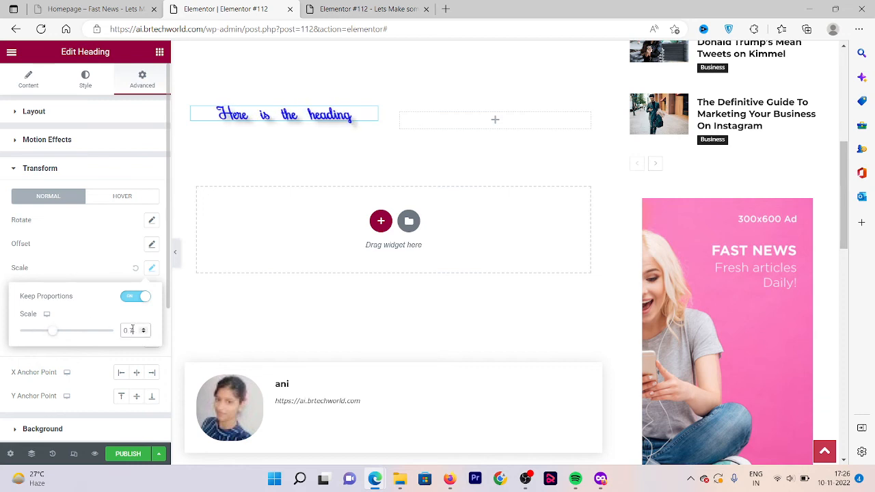
Step: Shift the heading horizontally with several X offset values, ending at 817 px
click(151, 244)
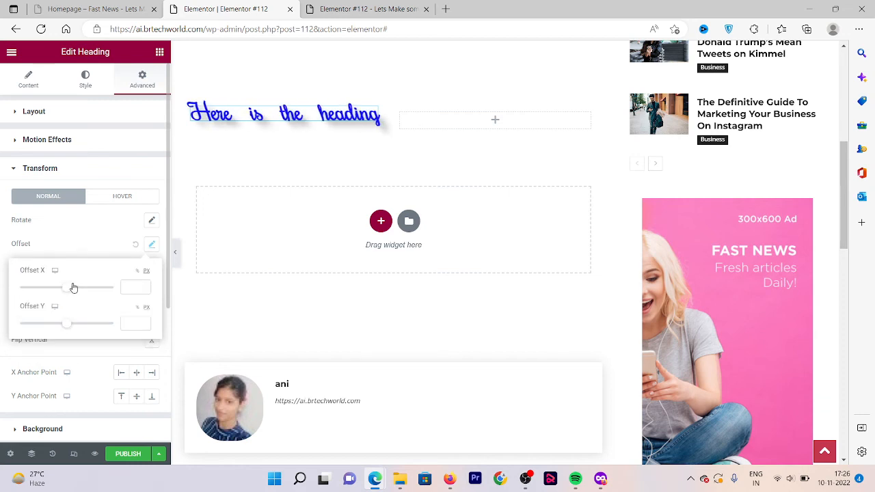
drag(74, 288, 52, 304)
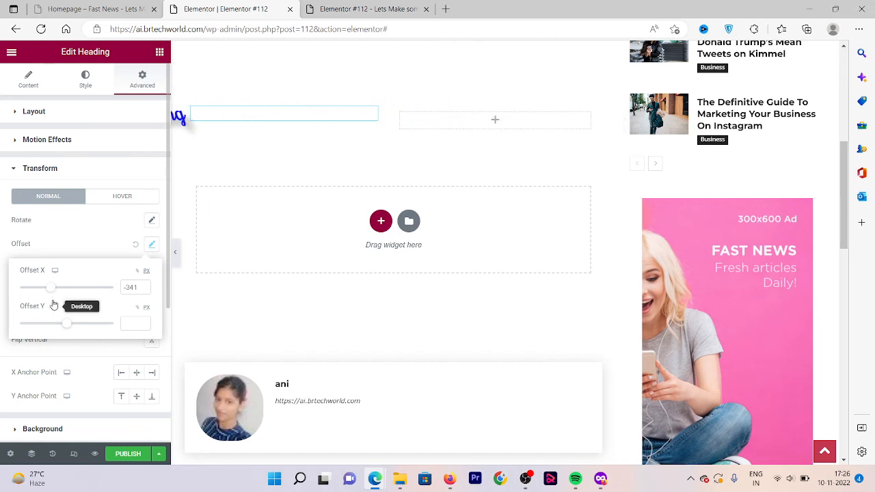
drag(54, 304, 230, 255)
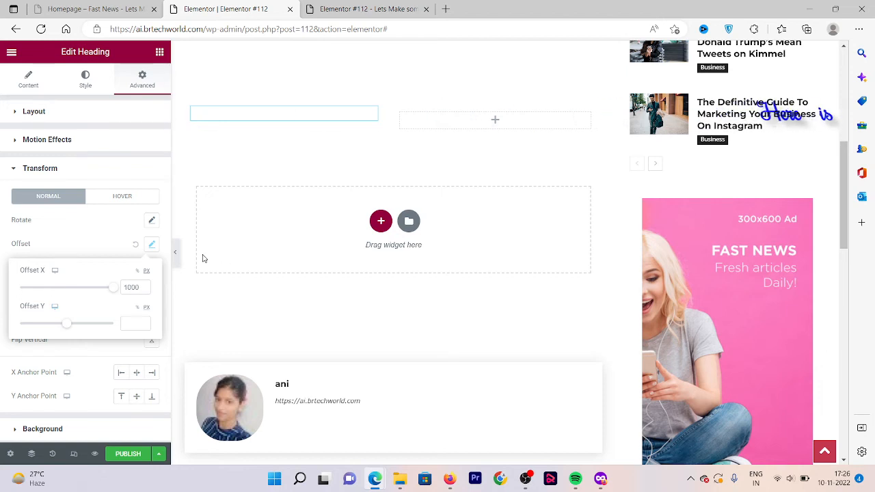
drag(111, 287, 75, 292)
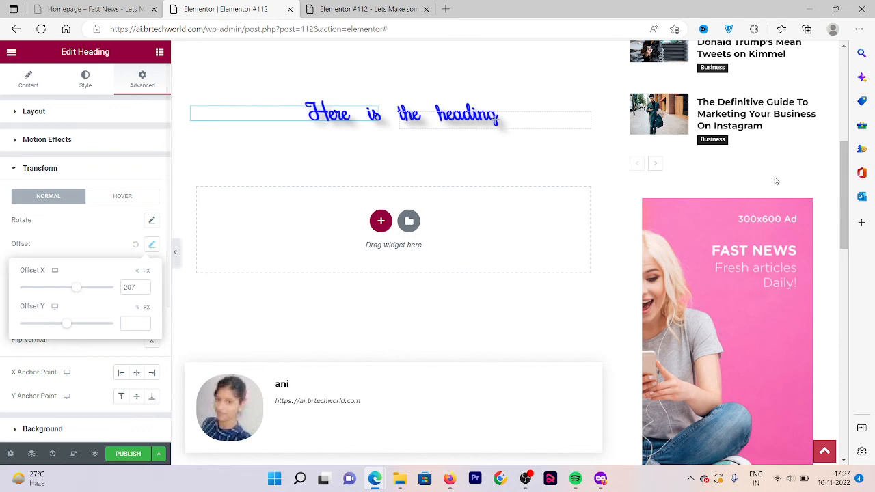
drag(842, 177, 841, 103)
drag(77, 294, 103, 289)
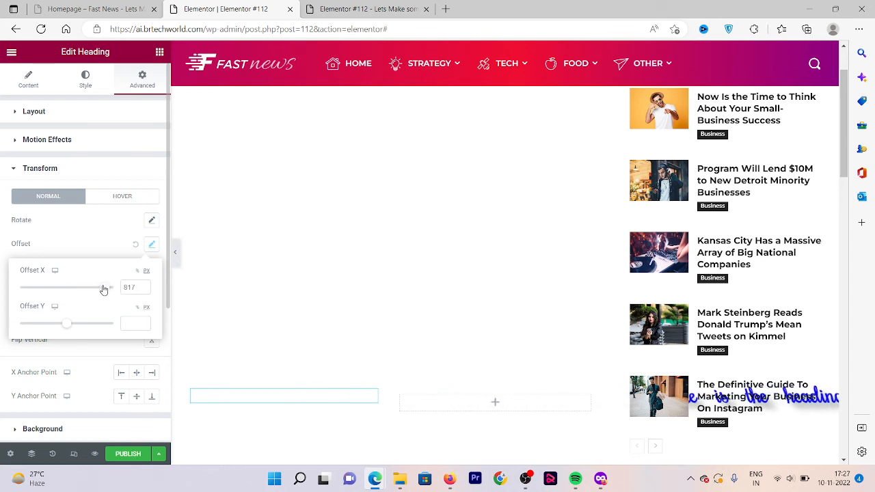
Step: Give the heading a linked border radius of 10 px on all corners
scroll(105, 266, down, 3)
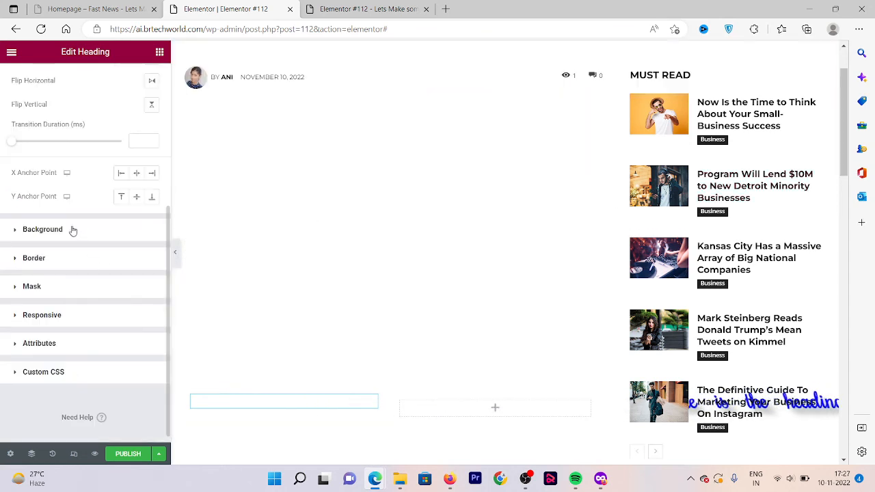
click(10, 265)
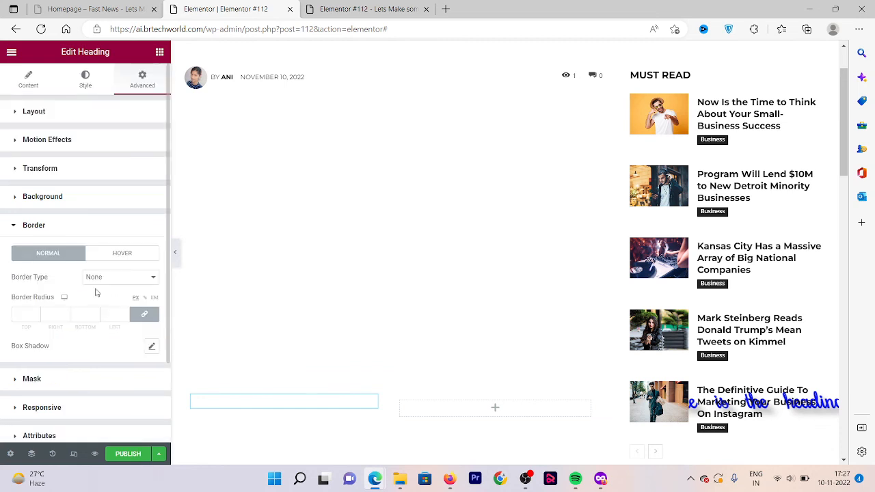
click(28, 313)
text(10)
Step: Try hiding the heading on tablet and mobile in the responsive settings, then show it on both again
scroll(162, 383, down, 2)
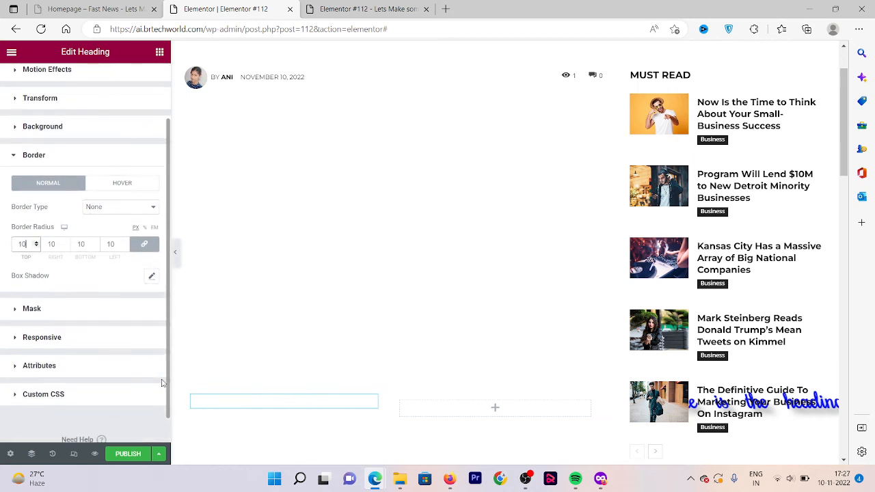
click(13, 344)
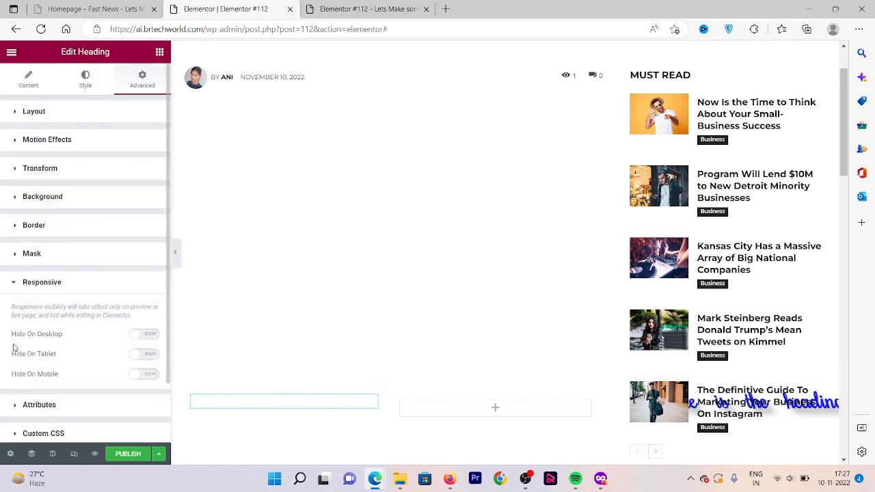
click(146, 352)
click(148, 377)
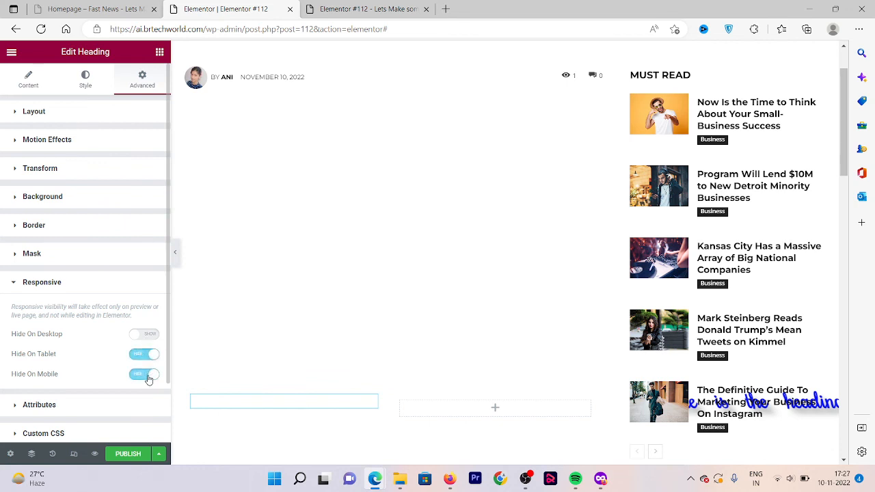
click(149, 377)
click(144, 354)
Step: Toggle the heading's desktop and tablet visibility, leaving it hidden on desktop only
click(144, 333)
click(144, 333)
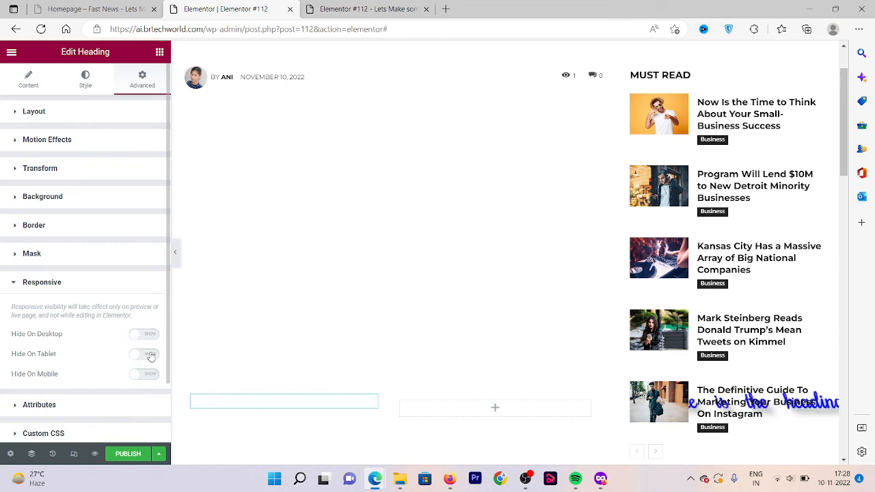
click(150, 355)
click(150, 355)
click(143, 334)
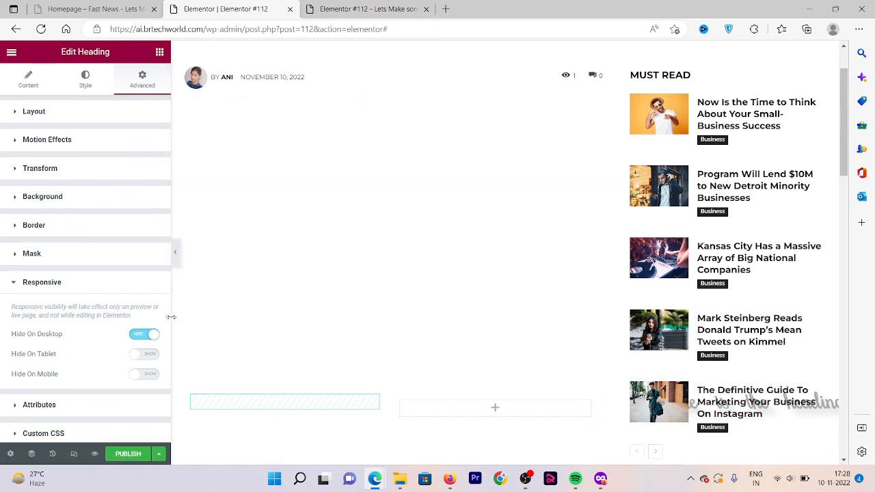
Step: Look over the heading's Attributes and Custom CSS sections
scroll(164, 334, down, 2)
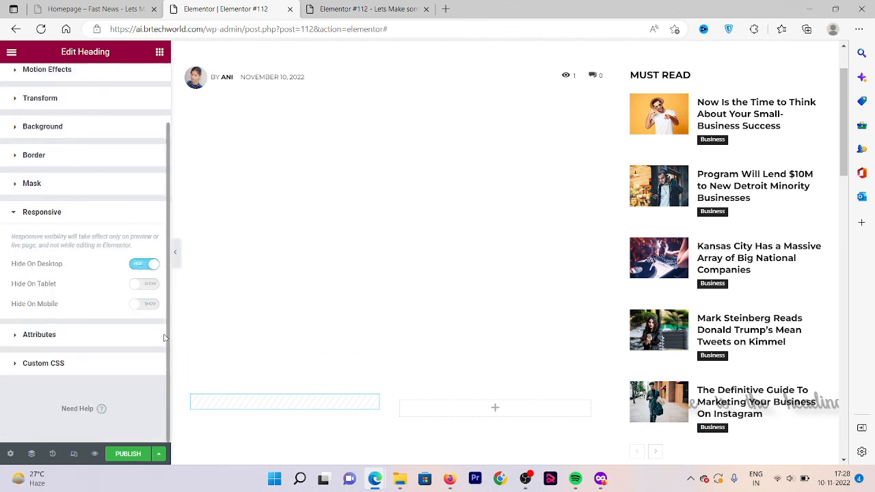
click(111, 335)
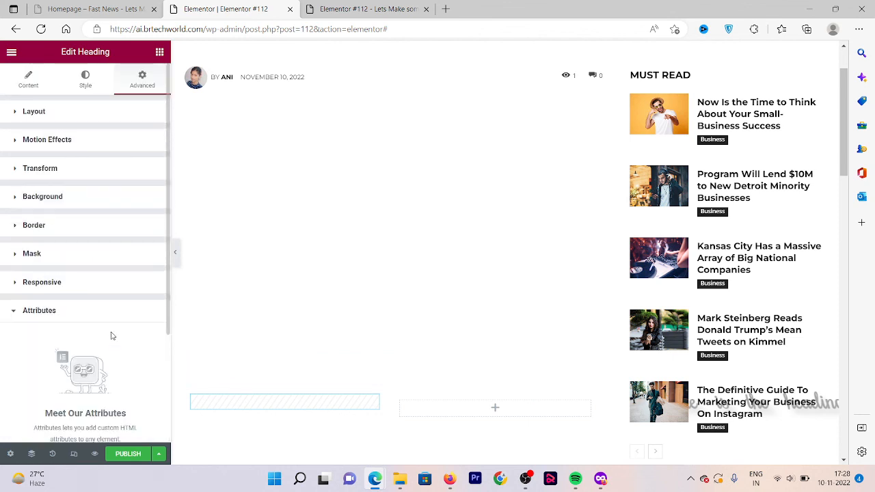
click(136, 312)
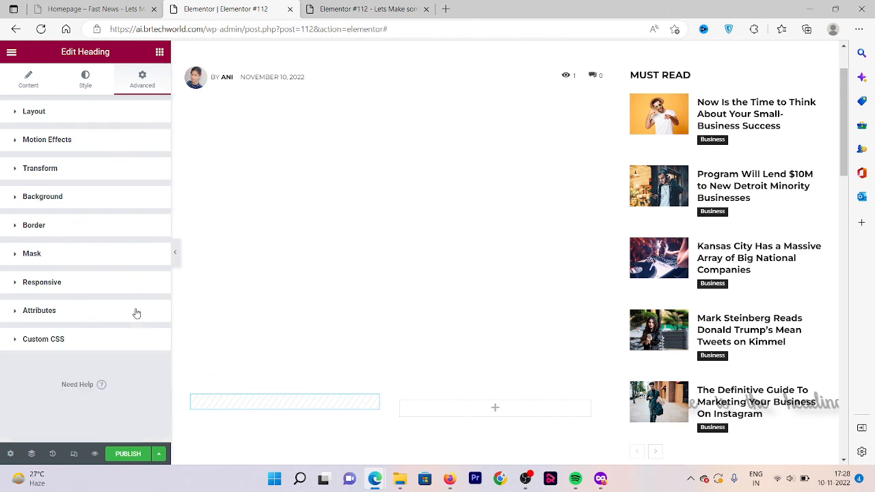
click(43, 339)
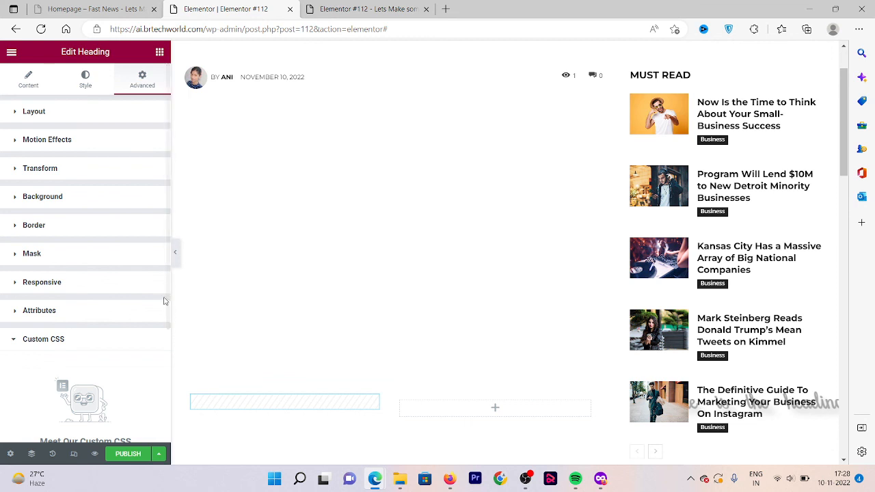
scroll(165, 321, down, 3)
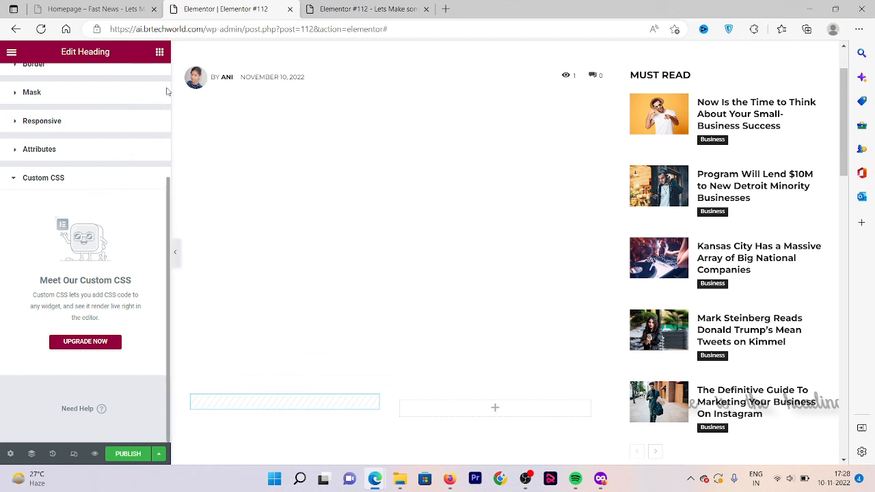
Step: Return to the widget list and publish the post
click(158, 53)
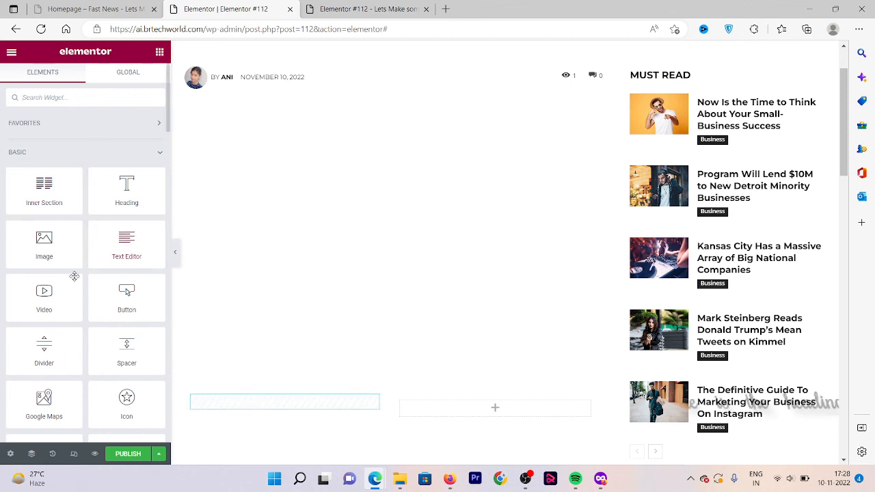
click(123, 460)
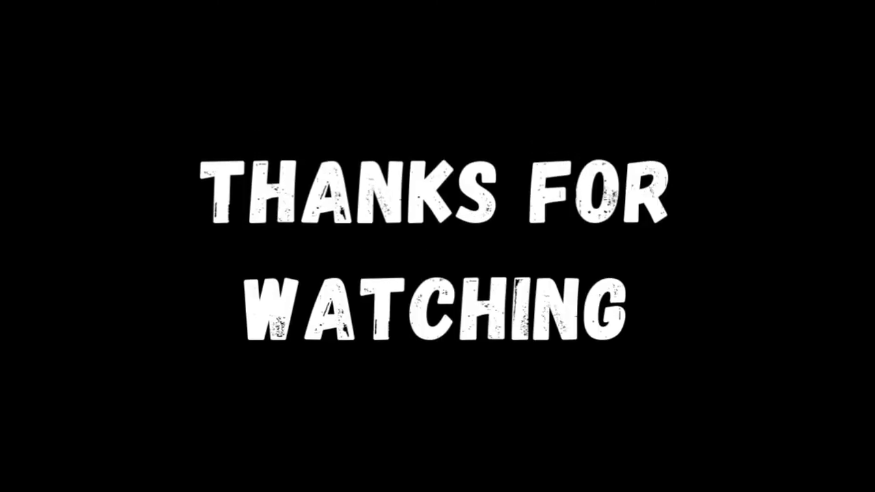